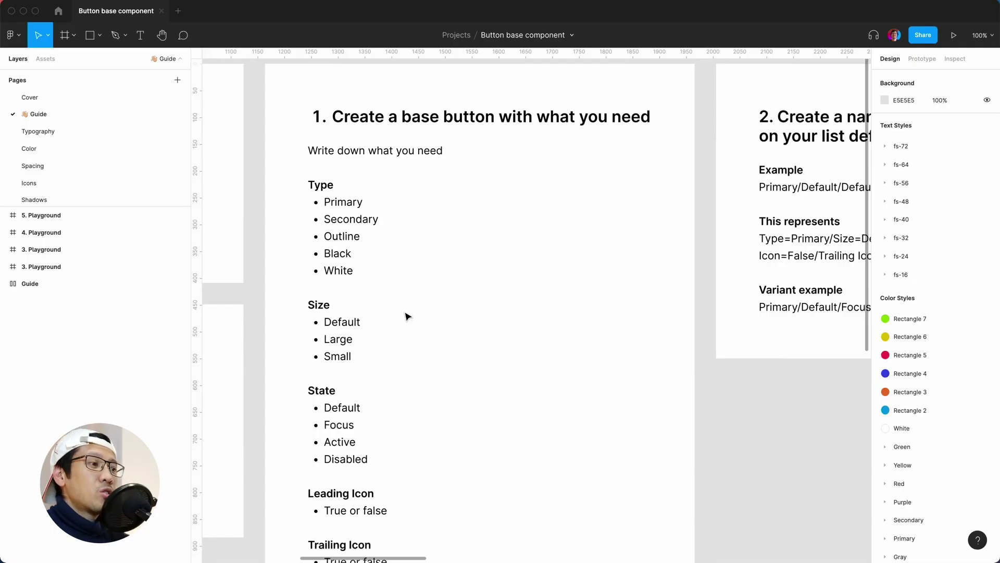
# Scroll through step 1 of the Button base guide, then pan right to the step 2 naming-convention frame.
pyautogui.scroll(-1, 352, 260)
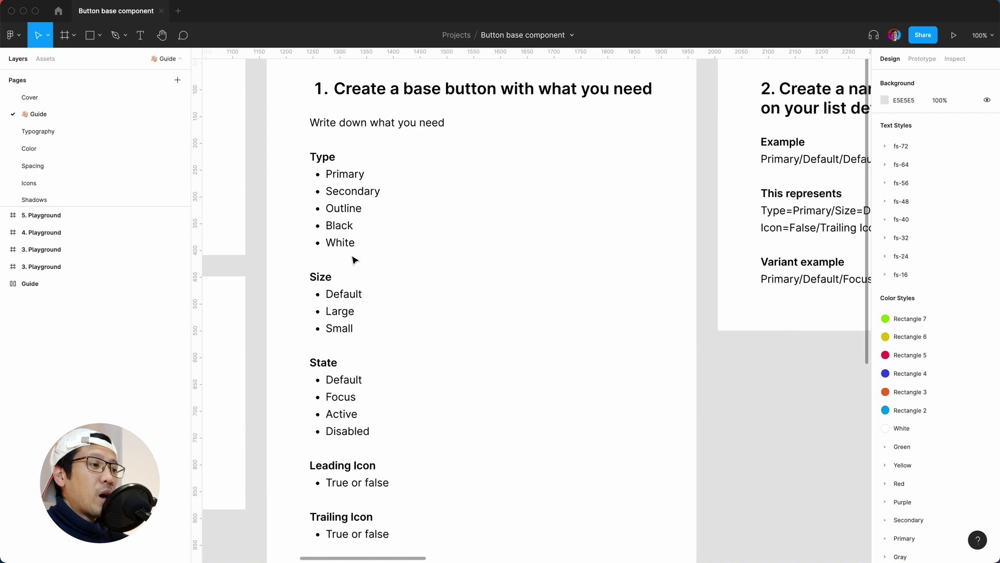
pyautogui.scroll(-1, 352, 259)
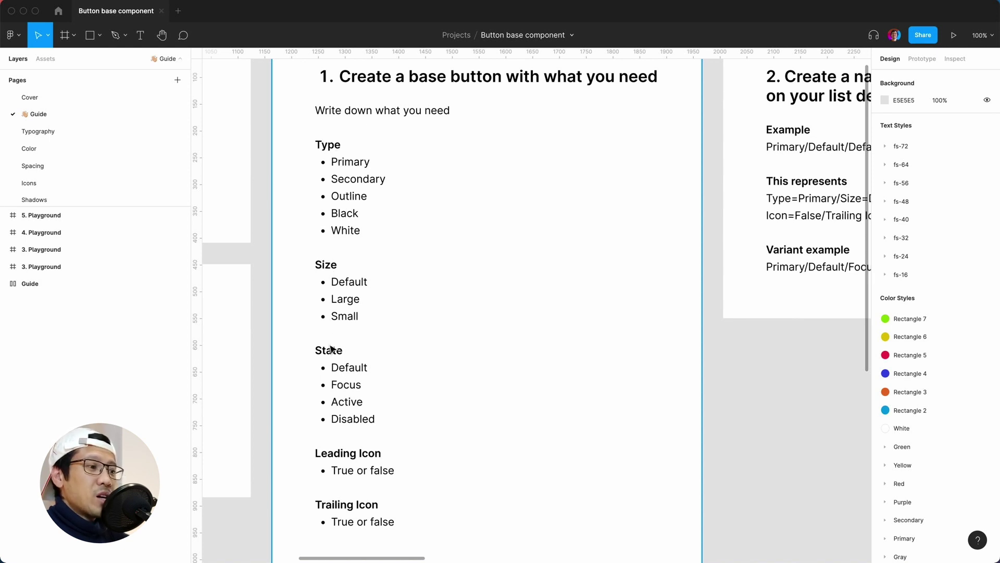
pyautogui.scroll(-4, 336, 351)
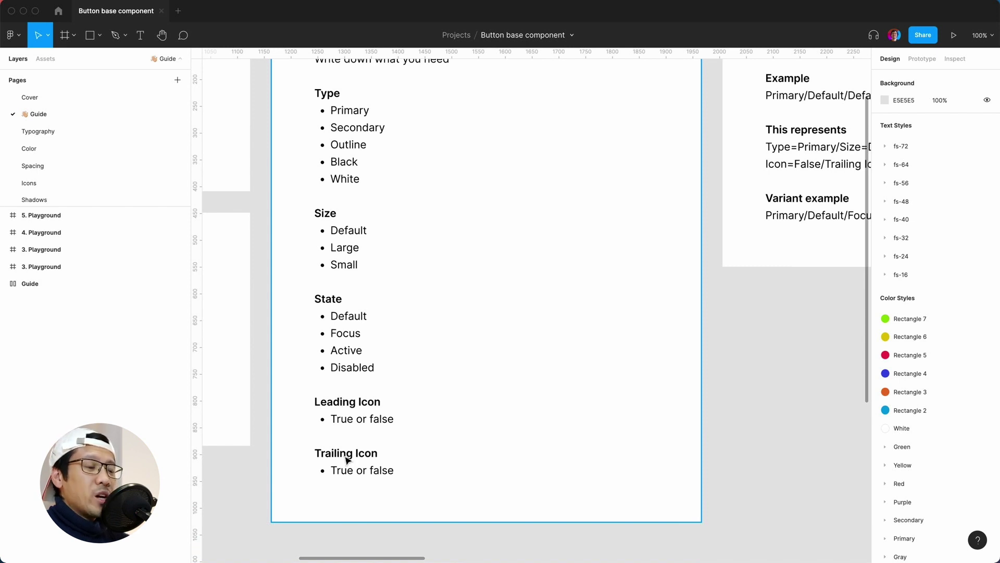
pyautogui.scroll(4, 451, 375)
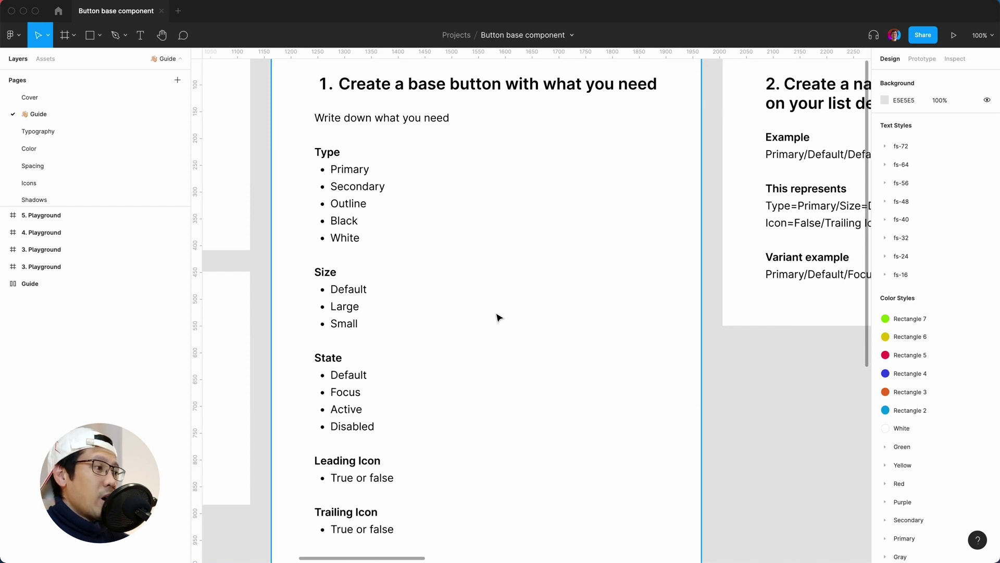
pyautogui.hscroll(10, 499, 318)
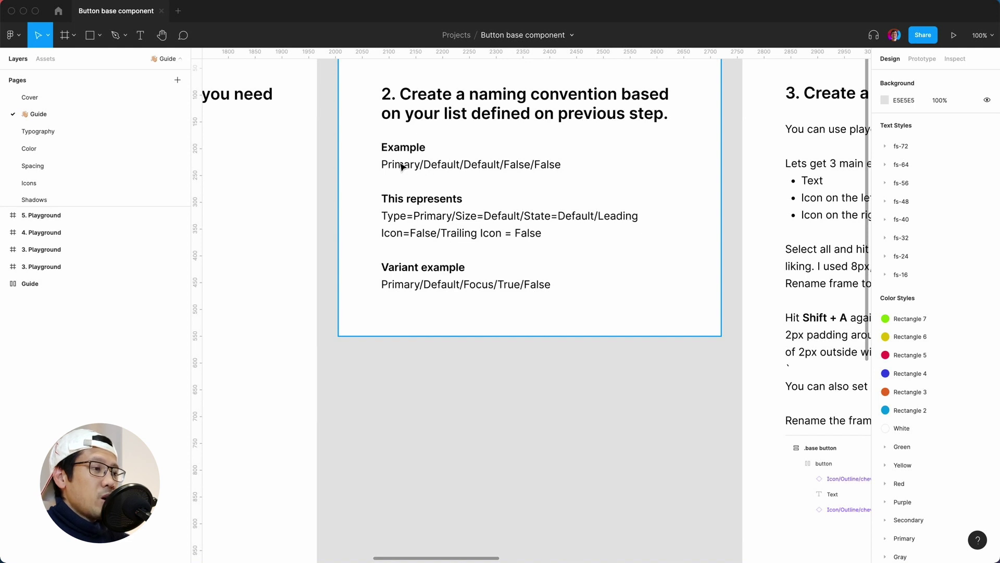
# Look over the step 2 naming-convention frame, then pan right to step 3, Create a base component.
pyautogui.hscroll(-8, 402, 167)
pyautogui.hscroll(4, 596, 223)
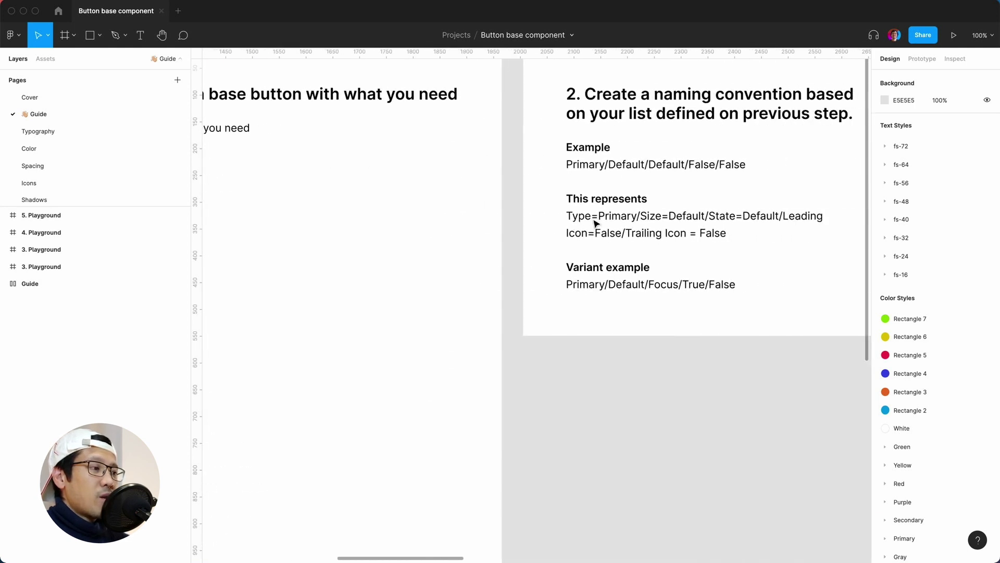
pyautogui.hscroll(4, 625, 152)
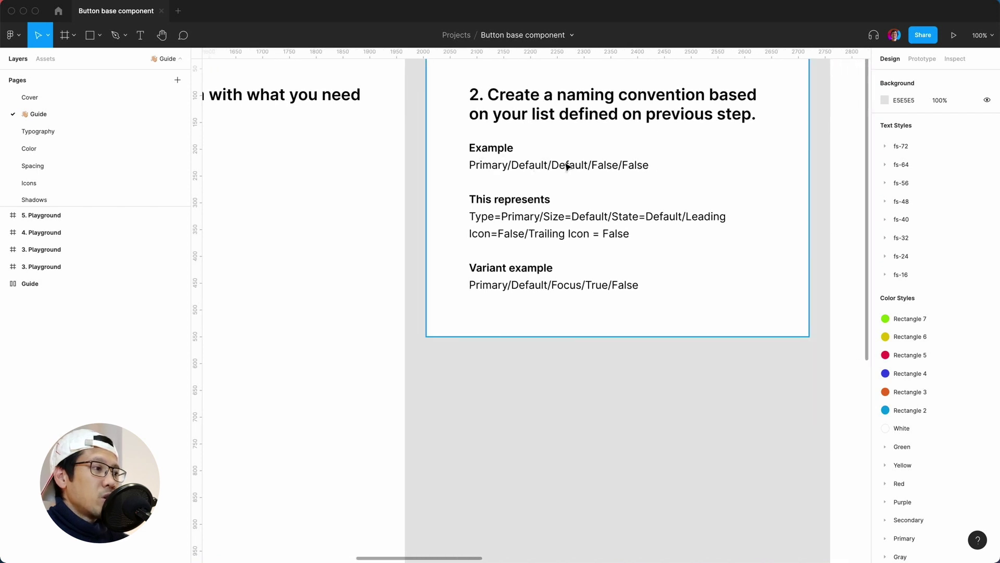
pyautogui.scroll(-2, 521, 188)
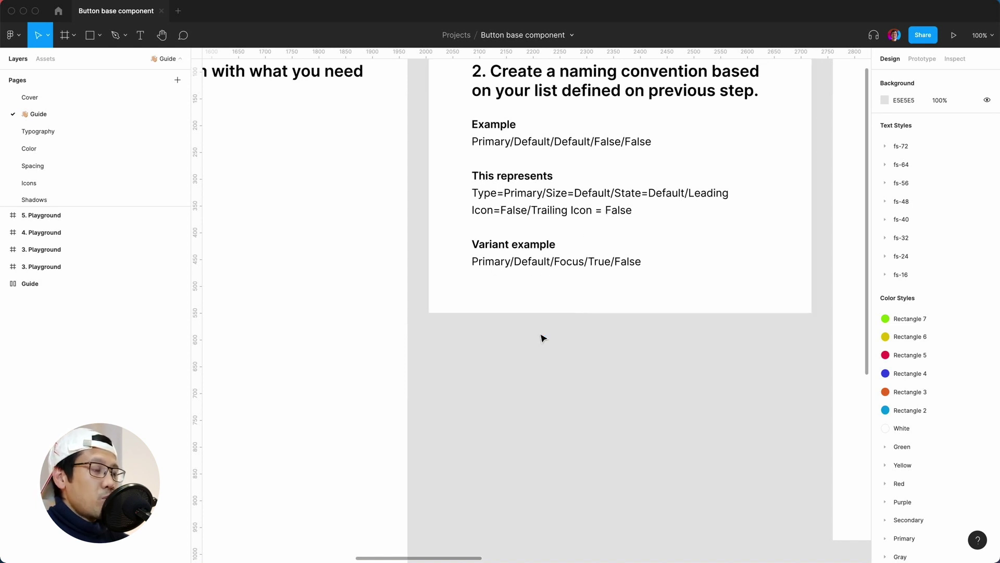
pyautogui.scroll(2, 541, 338)
pyautogui.hscroll(1, 541, 338)
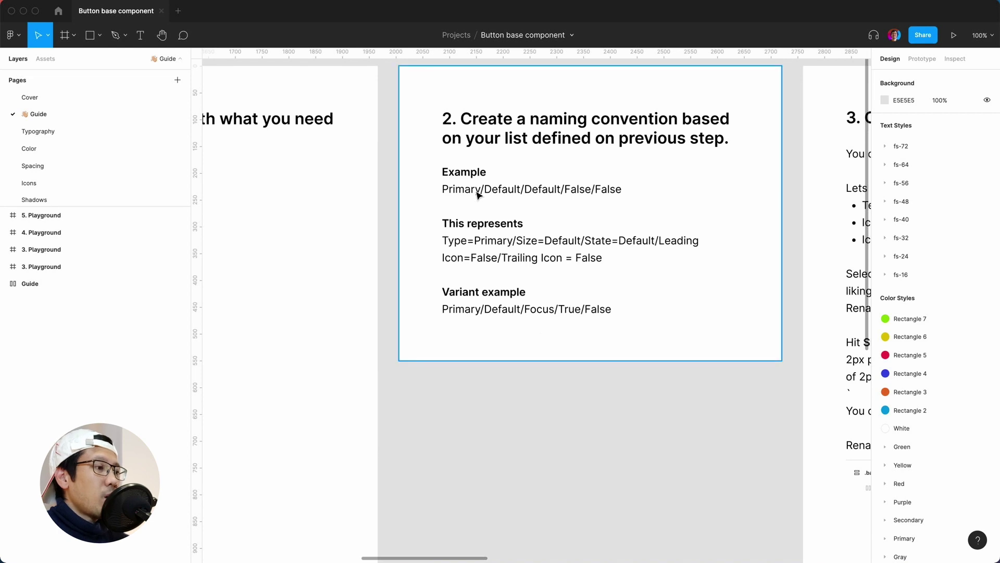
pyautogui.hscroll(8, 560, 396)
# Duplicate the 3. Playground frame with its chevrons and Text label, then deselect the copy.
pyautogui.hscroll(1, 560, 398)
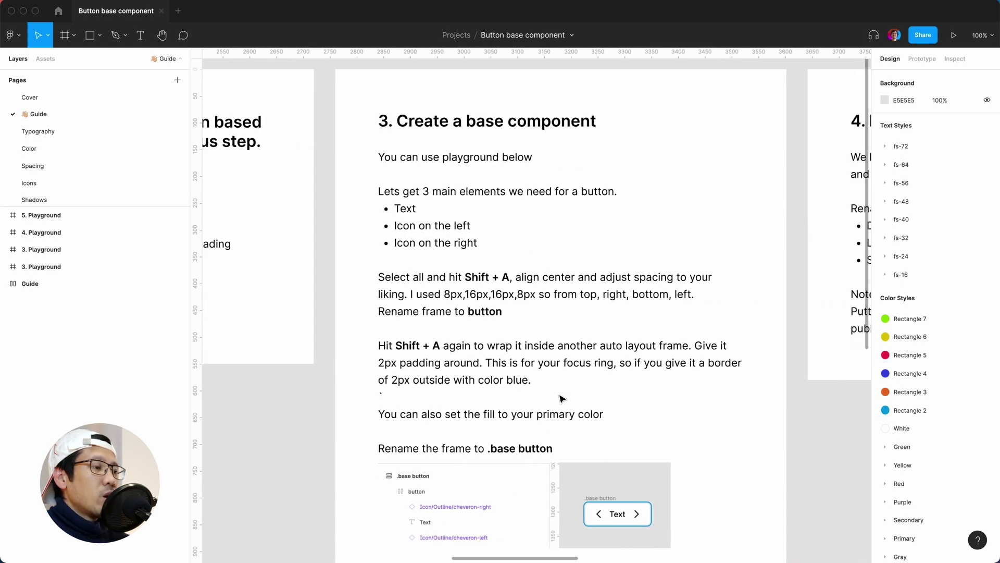
pyautogui.scroll(-1, 560, 399)
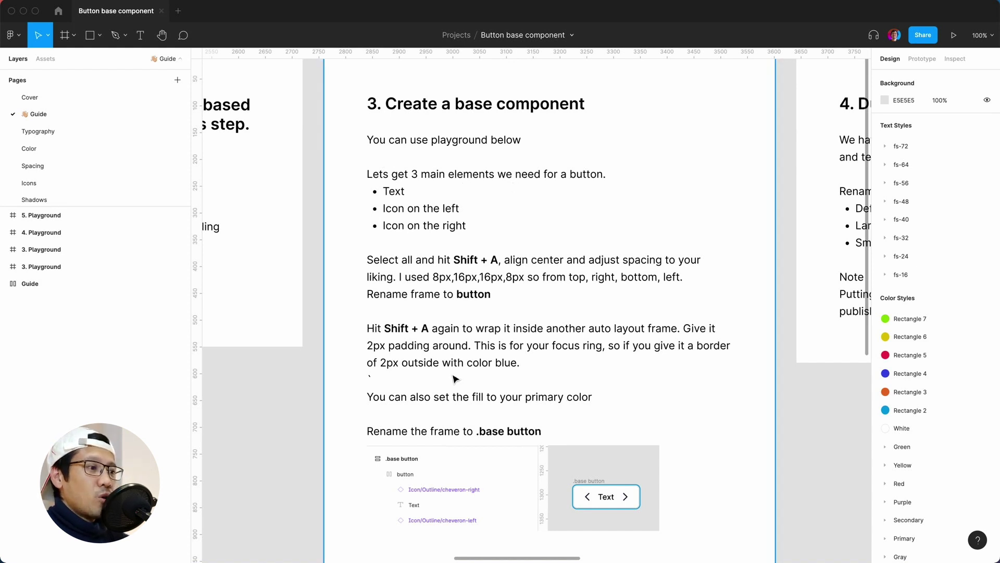
pyautogui.scroll(-10, 454, 379)
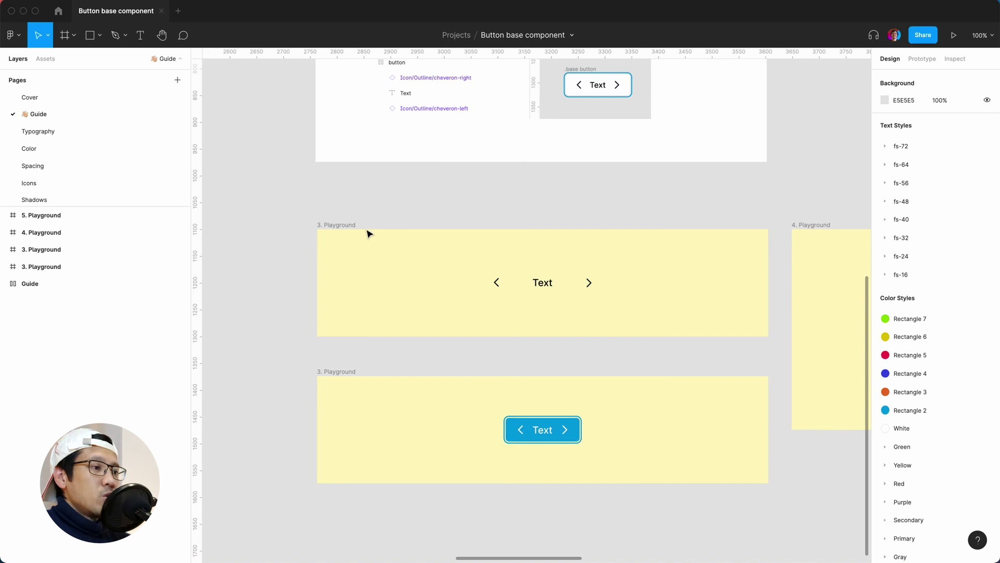
pyautogui.click(342, 229)
pyautogui.press('super+d')
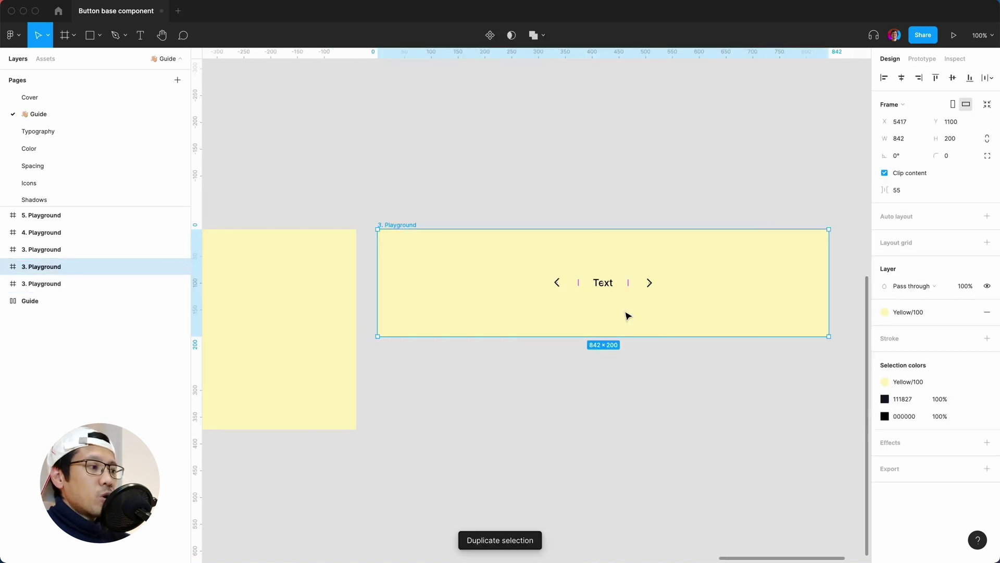
pyautogui.hscroll(2, 627, 315)
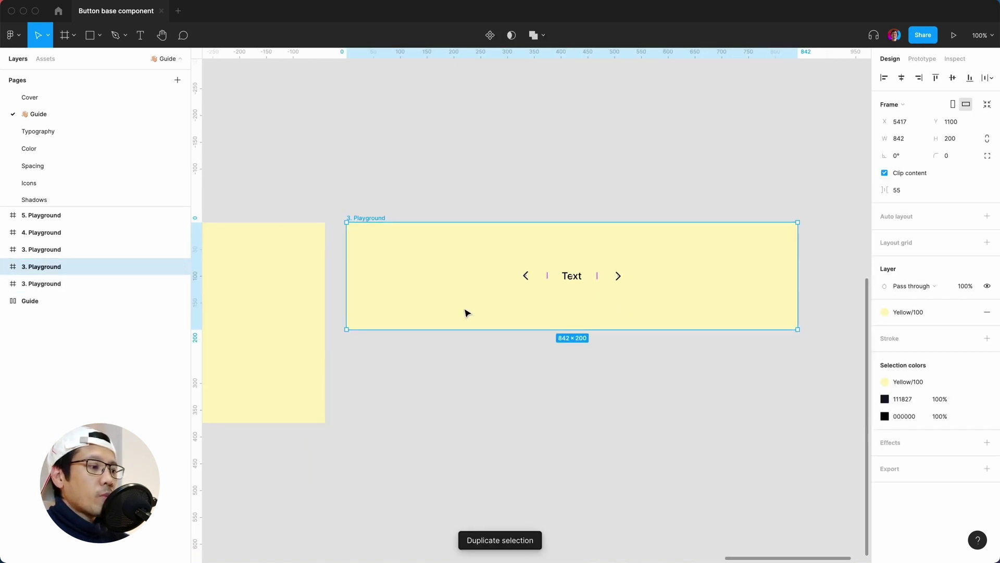
pyautogui.press('Escape')
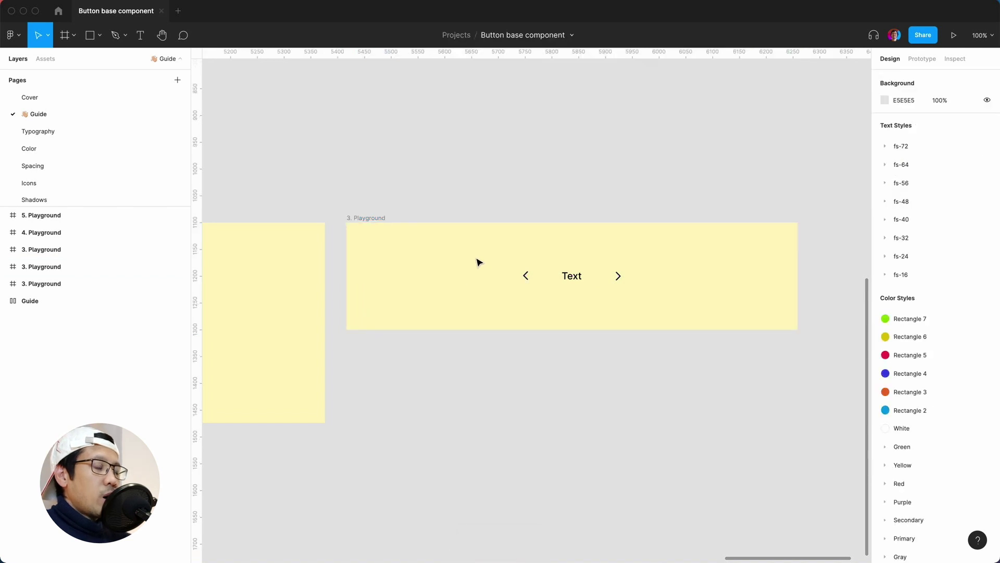
# Wrap both chevrons and the Text label in an auto-layout frame with 16 item spacing.
pyautogui.click(527, 276)
pyautogui.click(569, 279)
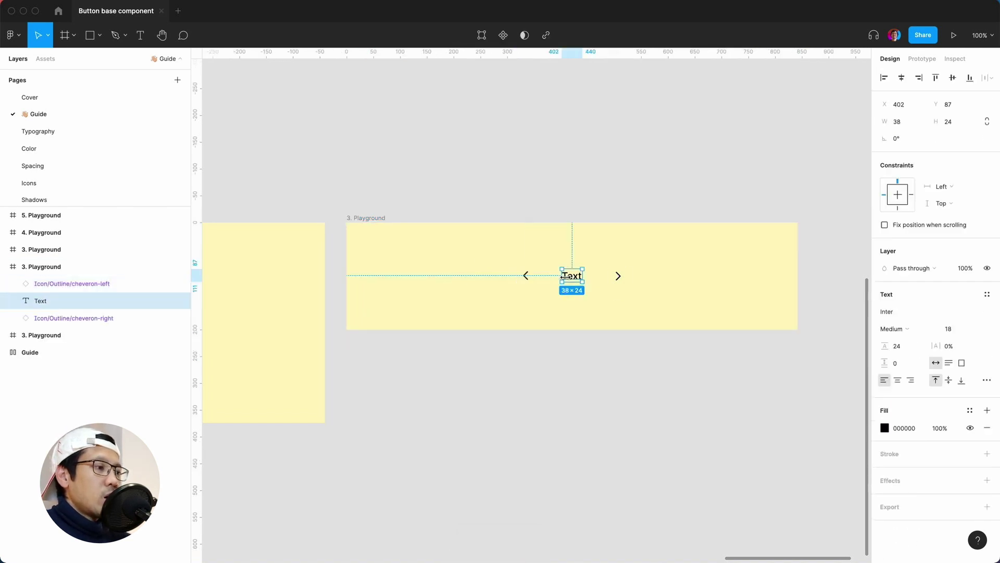
pyautogui.click(618, 276)
pyautogui.click(598, 308)
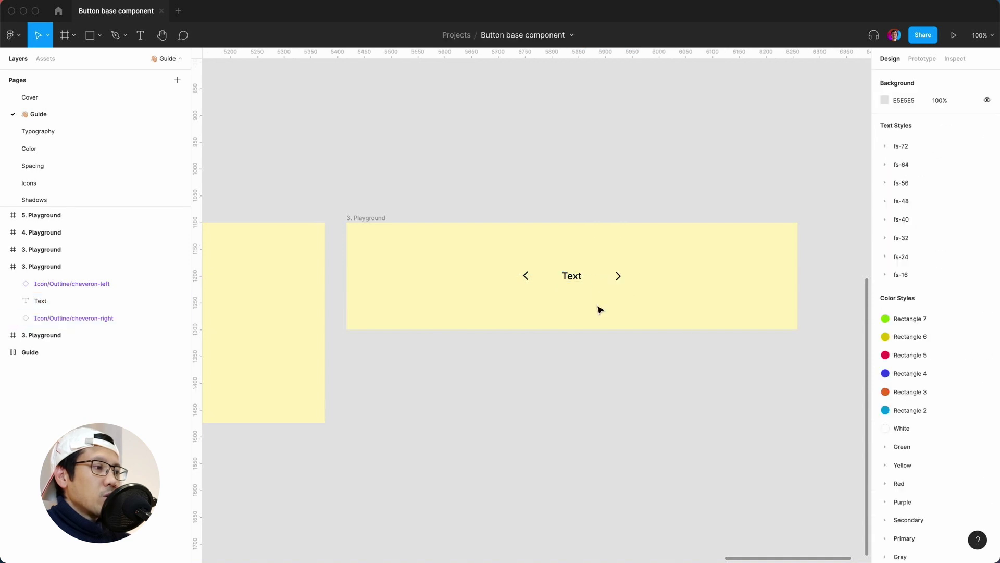
pyautogui.moveTo(496, 257); pyautogui.dragTo(646, 304)
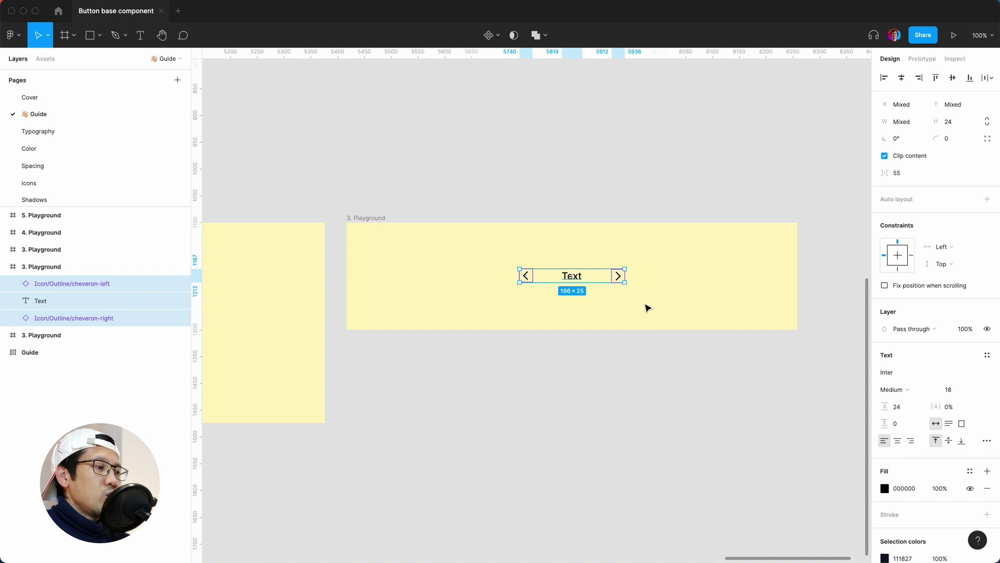
pyautogui.hotkey('shift', 'a')
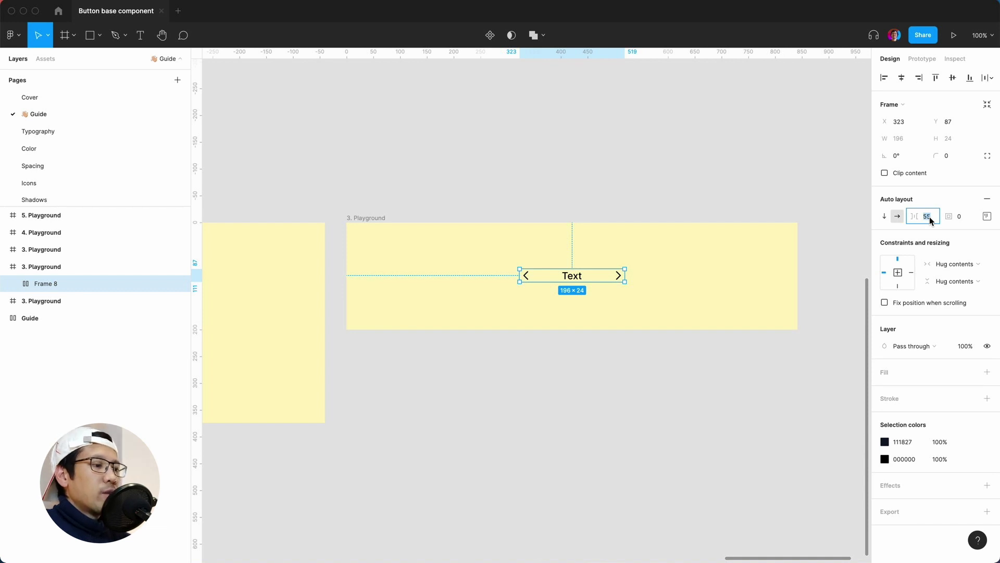
pyautogui.press('Return')
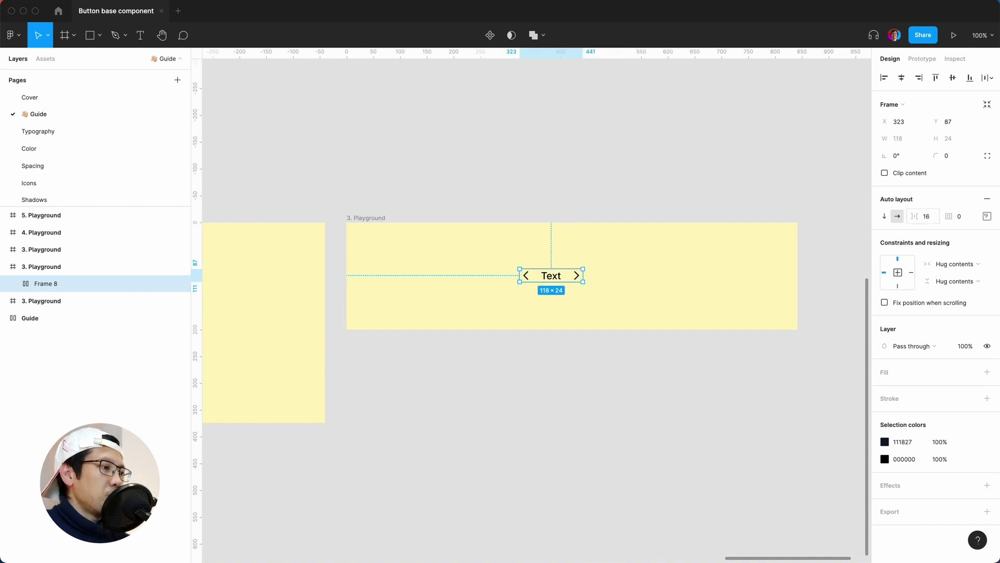
# Set the frame's padding to 8 top/bottom and 16 left/right, making it 150 × 40.
pyautogui.click(987, 215)
pyautogui.click(950, 237)
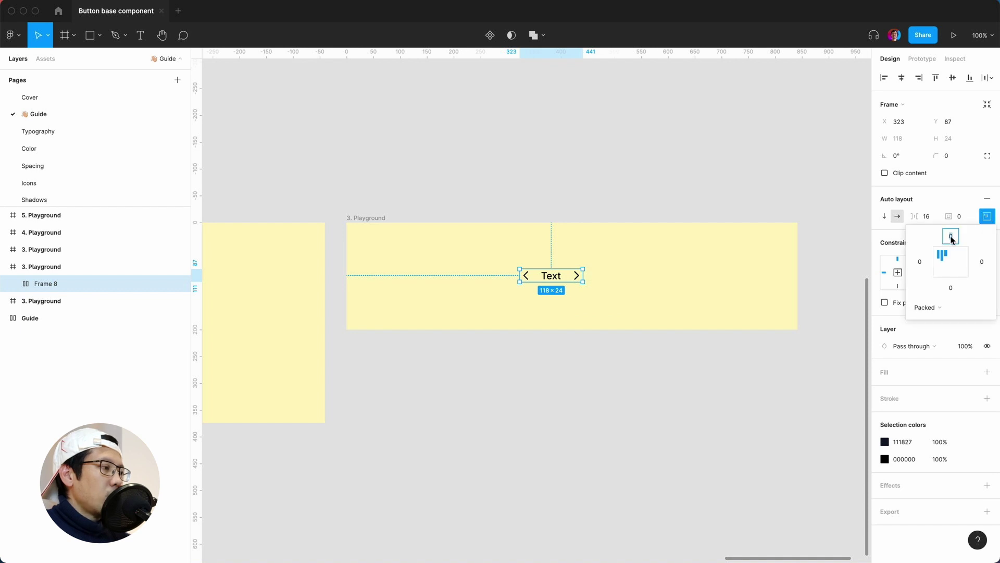
pyautogui.write('8')
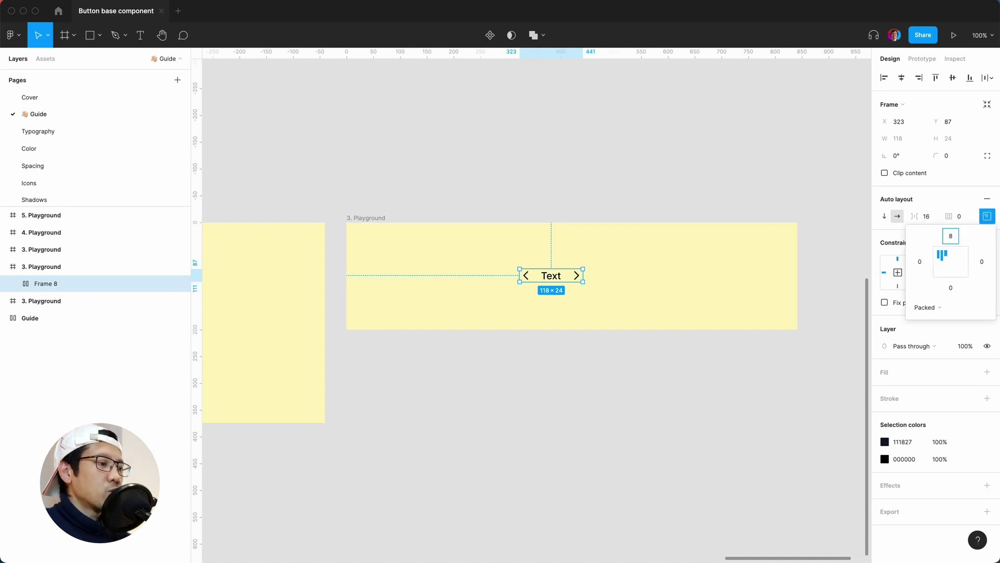
pyautogui.press('Tab')
pyautogui.write('16p')
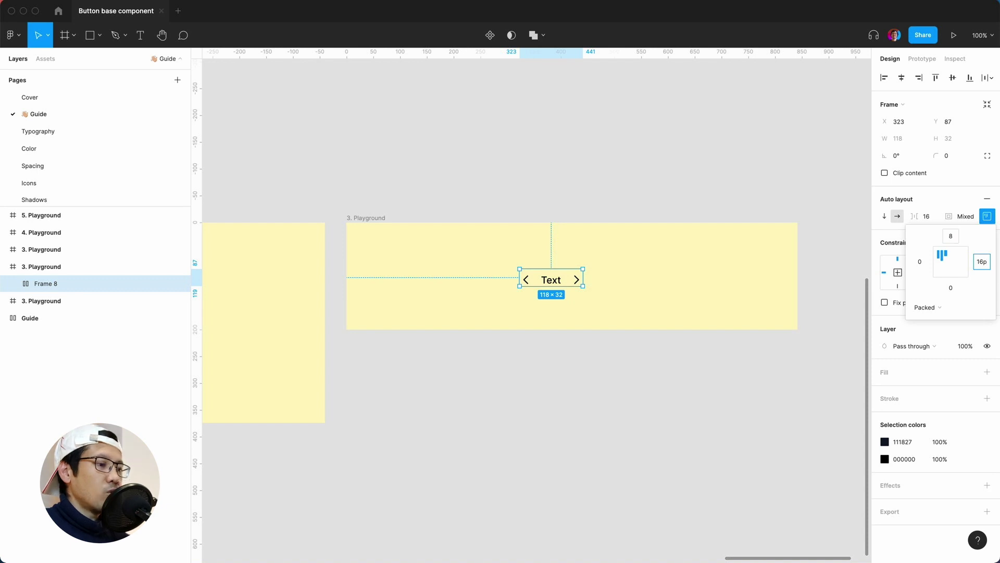
pyautogui.write('x')
pyautogui.press('Return')
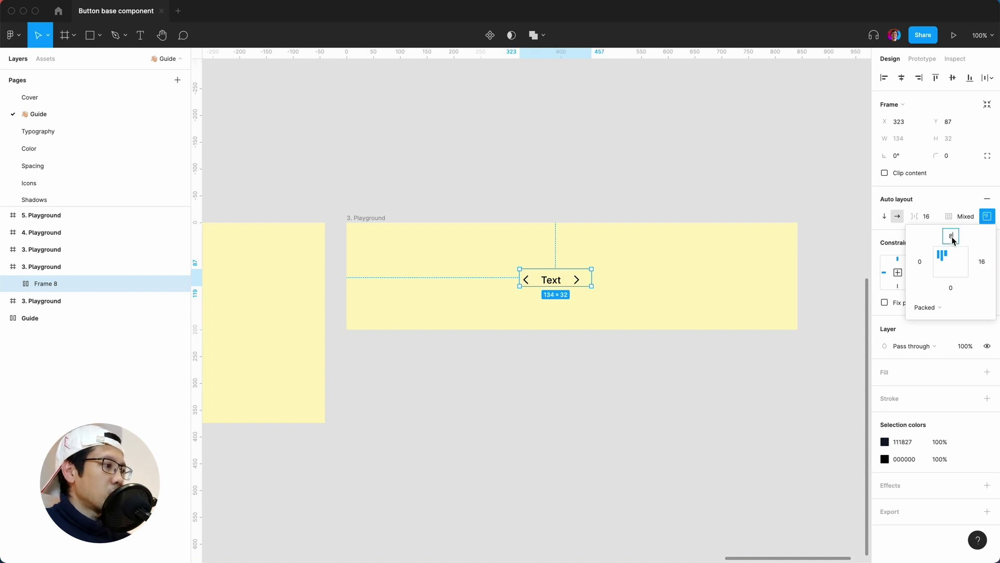
pyautogui.press('Tab')
pyautogui.press('Tab')
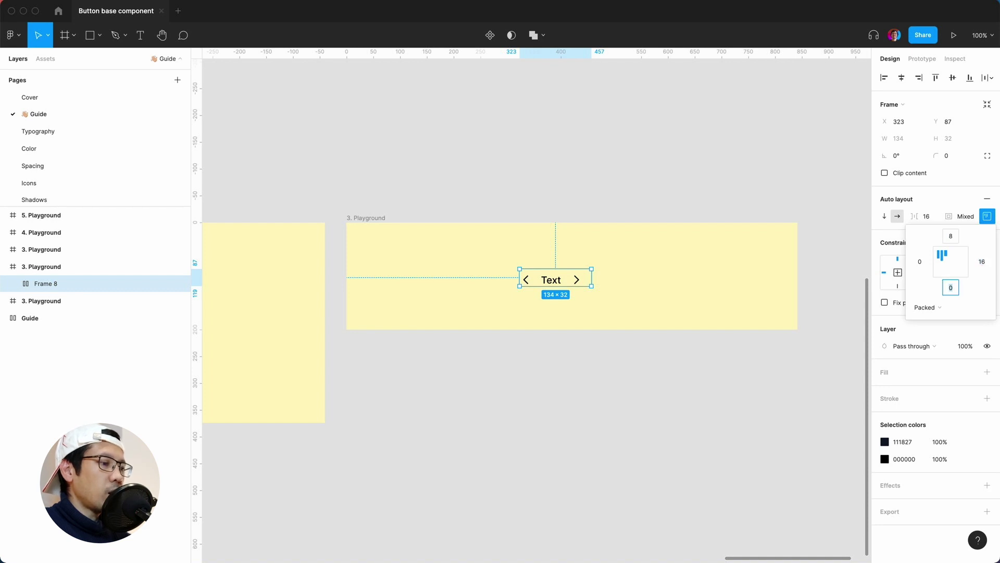
pyautogui.press('Tab')
pyautogui.write('16')
pyautogui.press('Return')
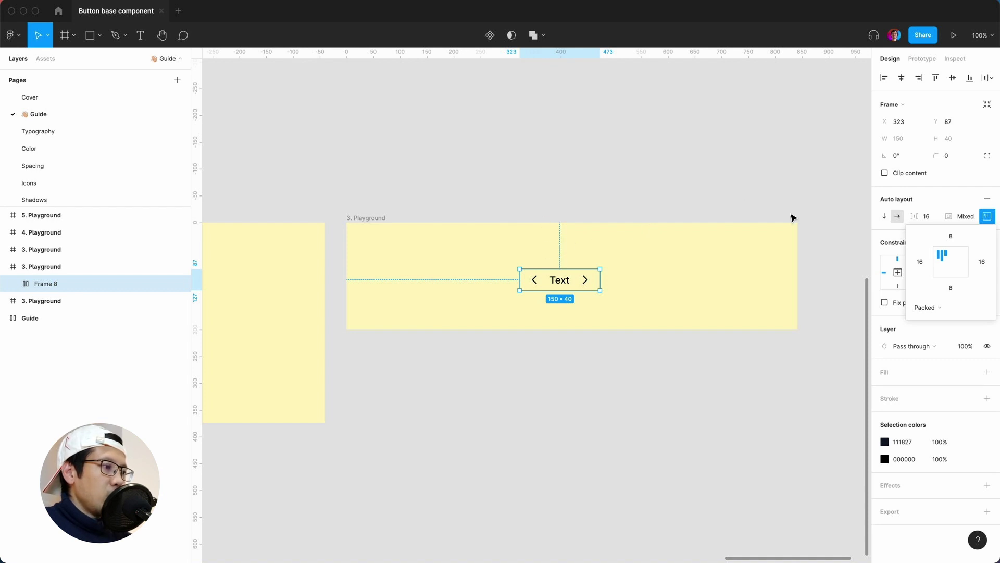
# Rename the frame to 'button' and fill it with the Primary/500 colour style.
pyautogui.doubleClick(43, 283)
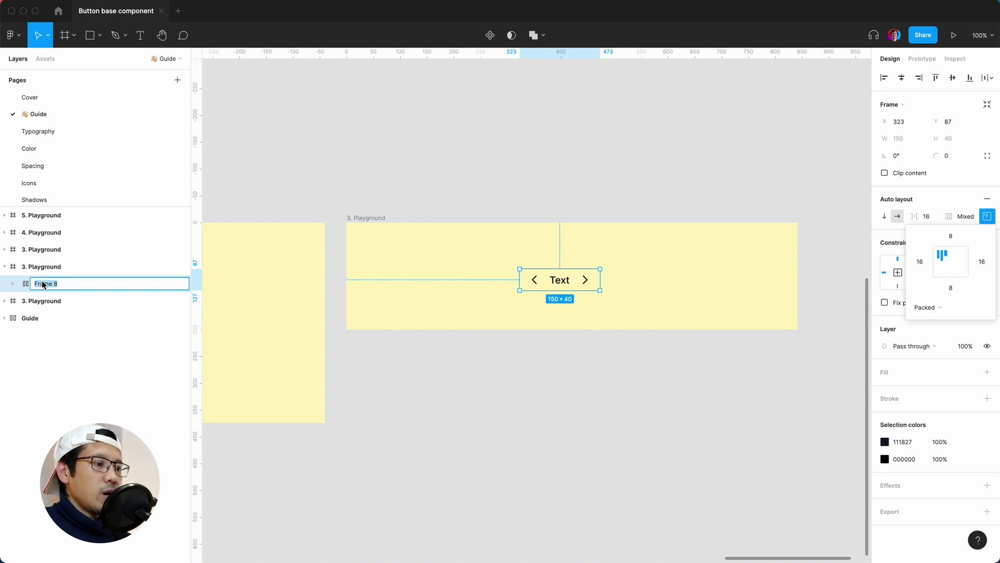
pyautogui.write('button')
pyautogui.press('Return')
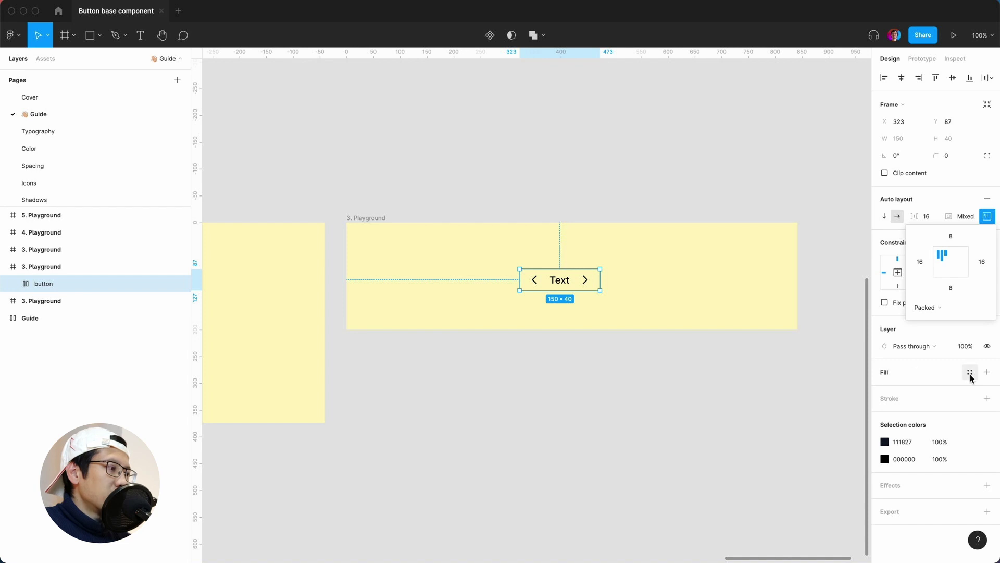
pyautogui.click(970, 371)
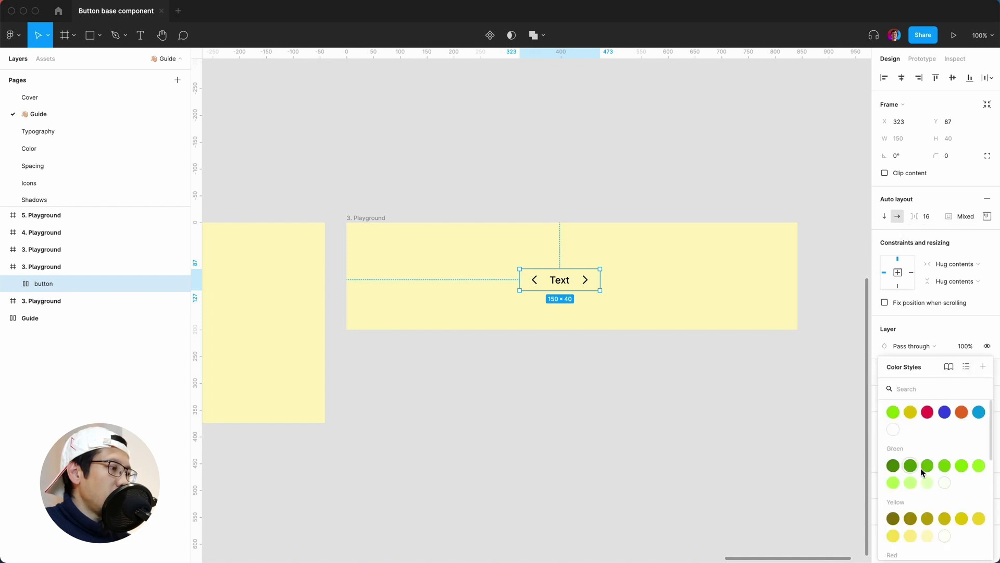
pyautogui.scroll(-5, 926, 474)
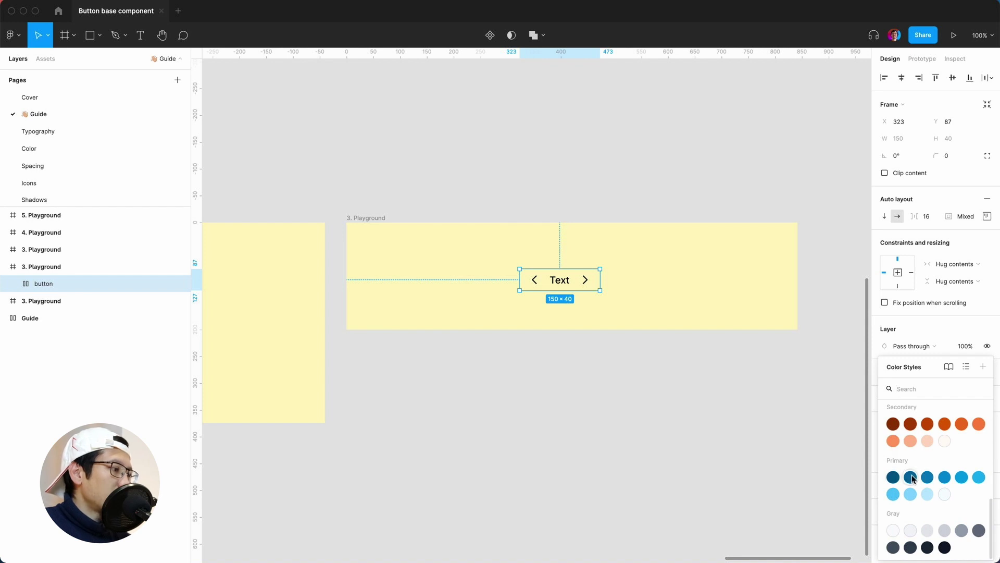
pyautogui.click(962, 477)
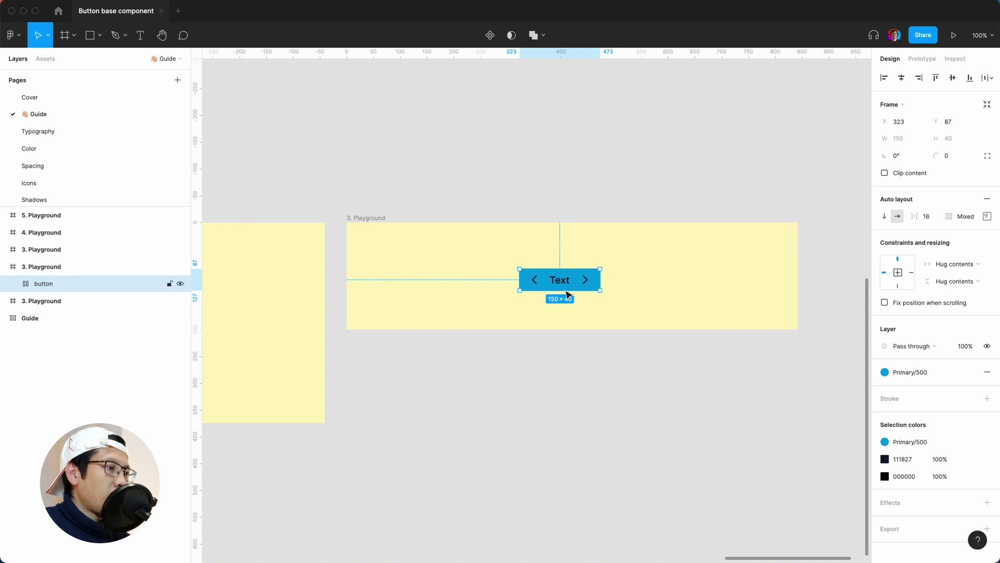
# Recolour the 111827 text and 000000 chevron icons to white FFFFFF.
pyautogui.click(884, 459)
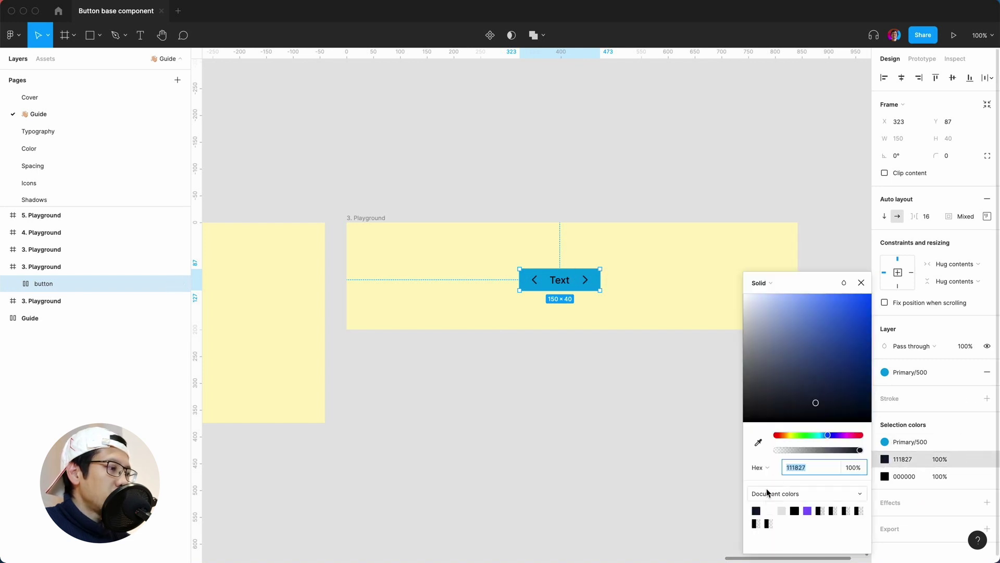
pyautogui.click(769, 510)
pyautogui.click(884, 476)
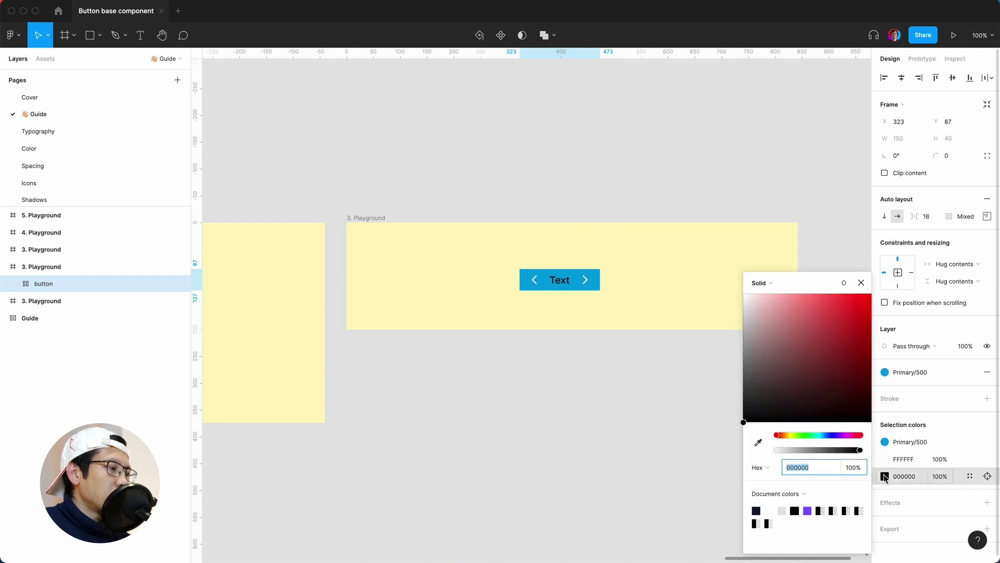
pyautogui.click(769, 510)
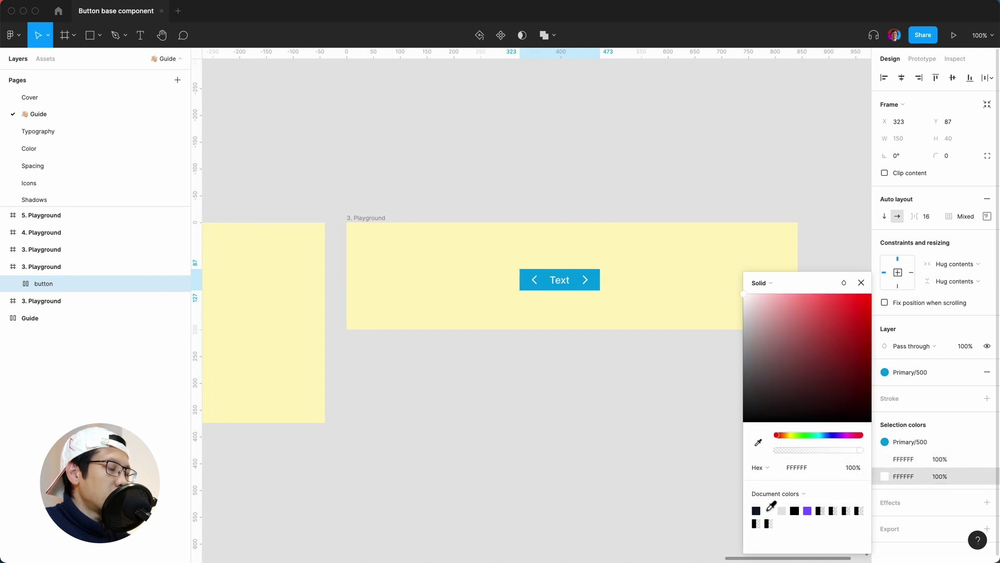
pyautogui.click(861, 282)
pyautogui.click(618, 386)
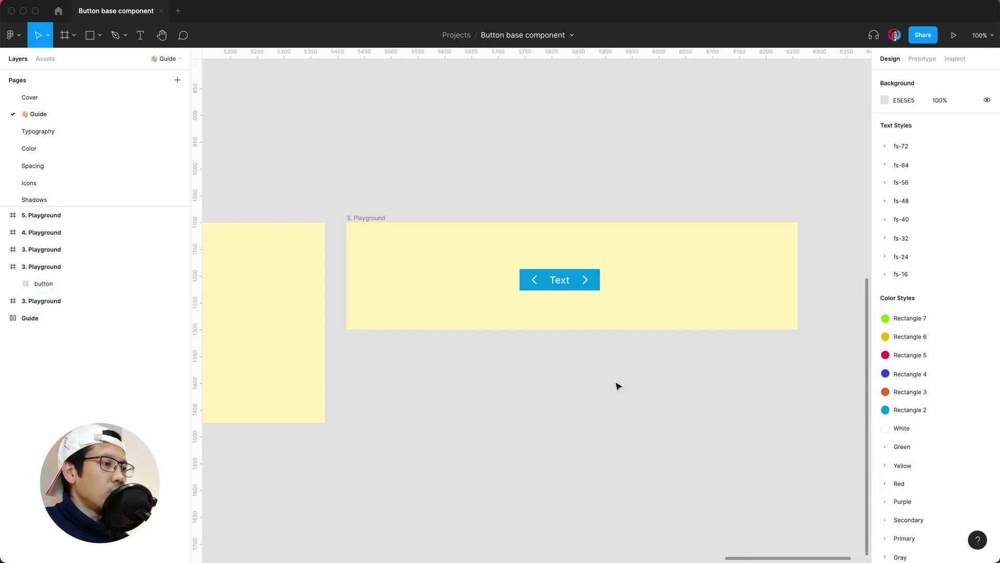
# At 200% zoom, wrap the button in an auto-layout frame with 2 padding and 0 spacing.
pyautogui.hotkey('shift', '=')
pyautogui.hscroll(2, 616, 384)
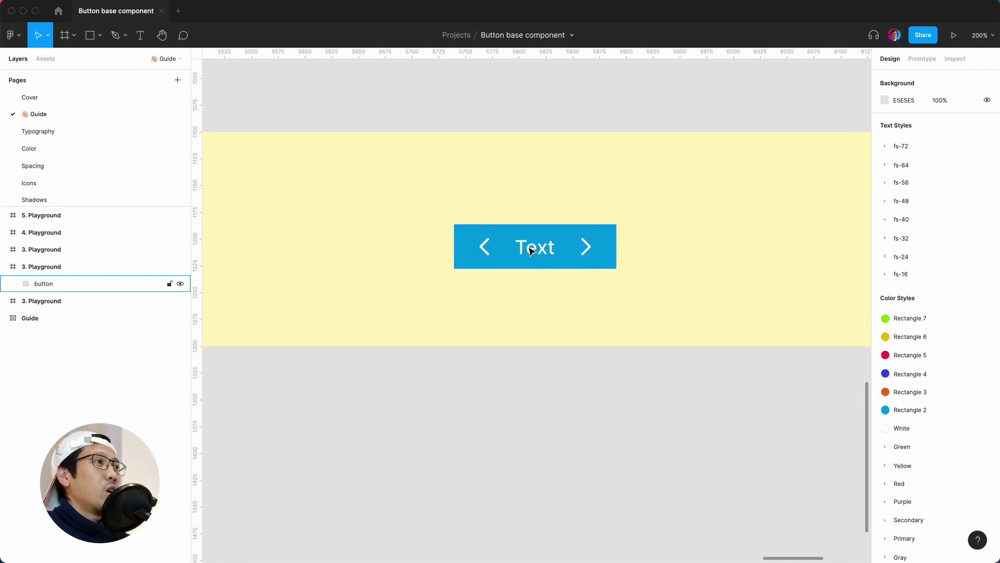
pyautogui.click(531, 252)
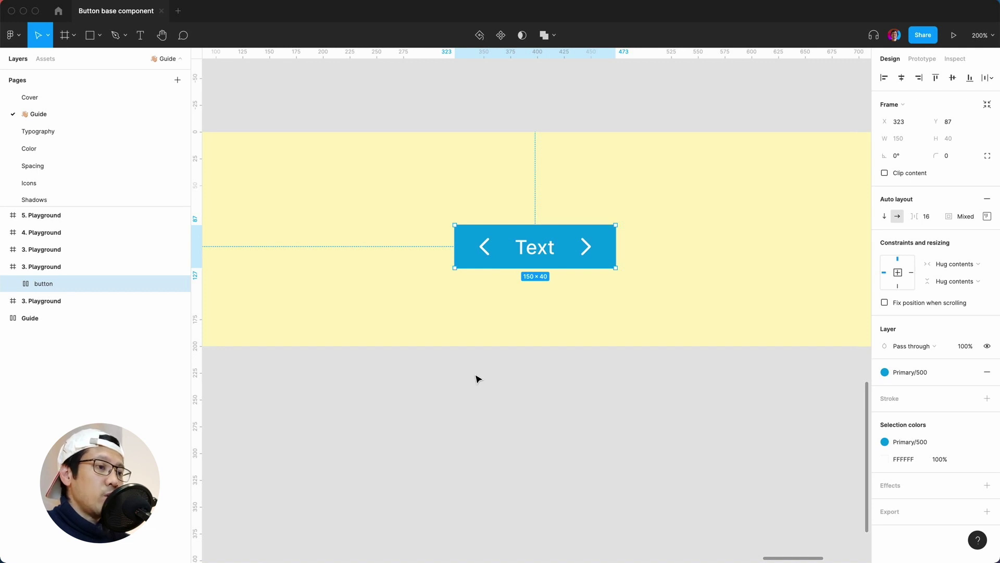
pyautogui.hotkey('shift', 'a')
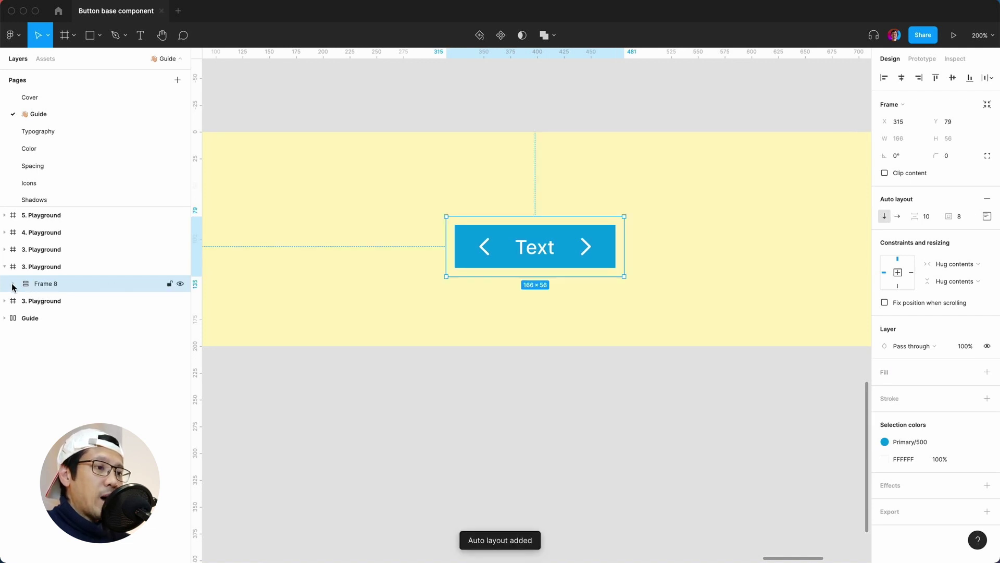
pyautogui.click(12, 285)
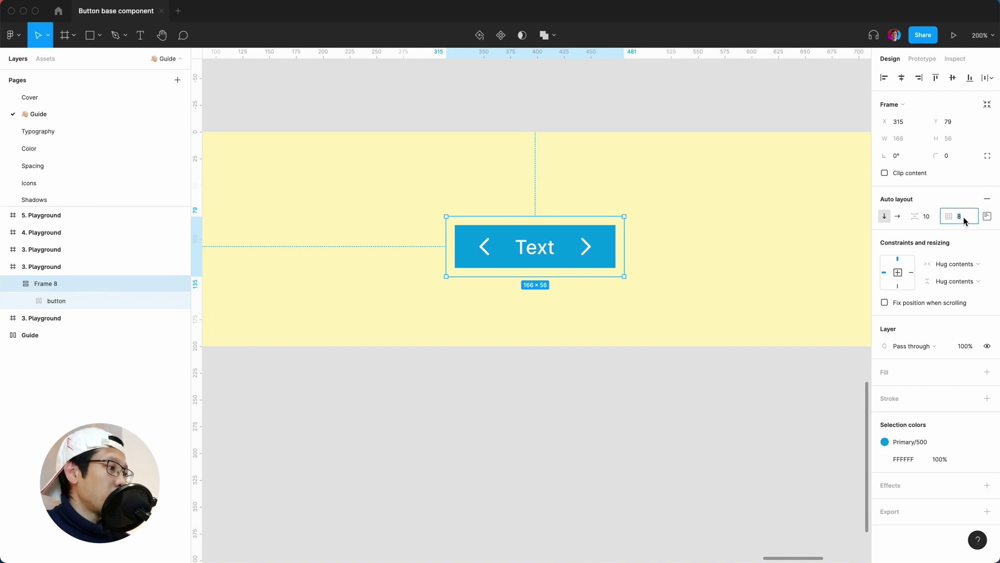
pyautogui.write('2')
pyautogui.press('Return')
pyautogui.click(927, 217)
pyautogui.write('0')
pyautogui.press('Return')
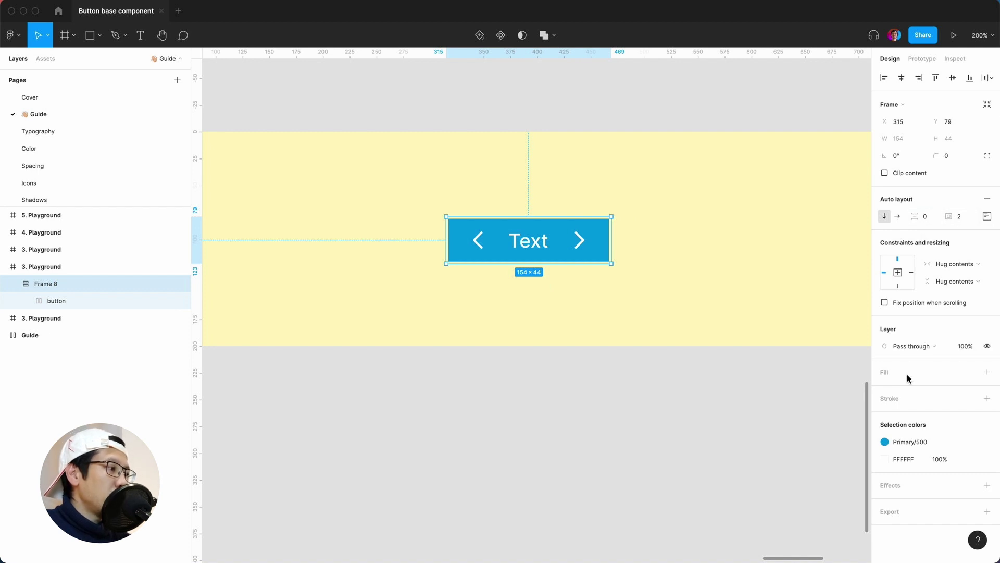
# Give the wrapping frame a 2px outside stroke using the Primary/500 colour style.
pyautogui.click(982, 399)
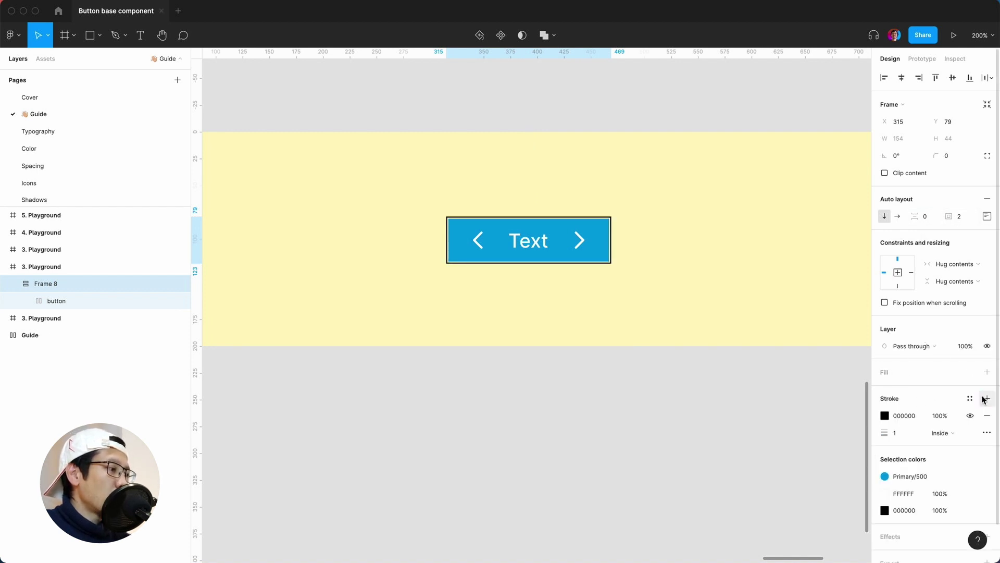
pyautogui.click(897, 433)
pyautogui.write('2')
pyautogui.click(938, 432)
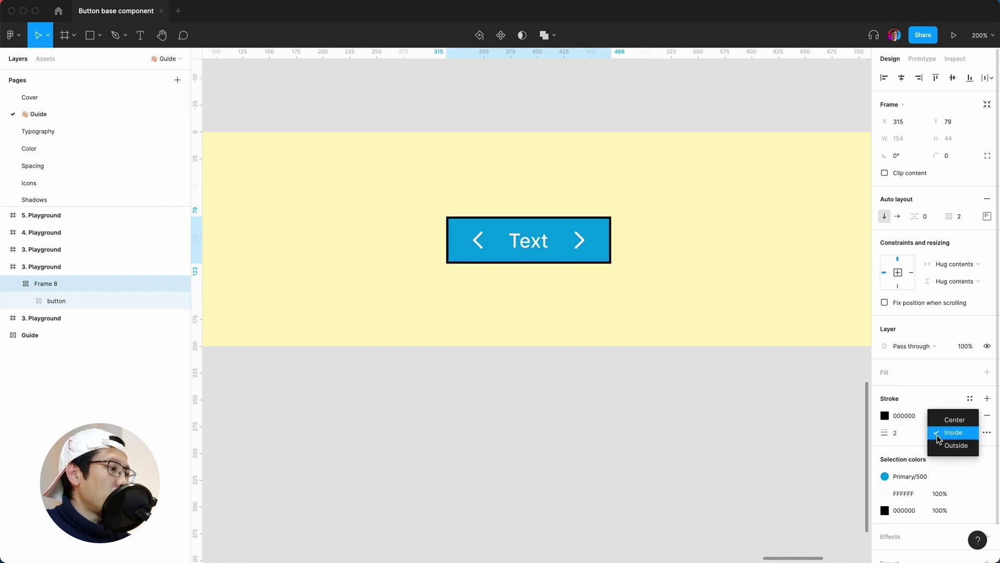
pyautogui.click(949, 453)
pyautogui.click(884, 415)
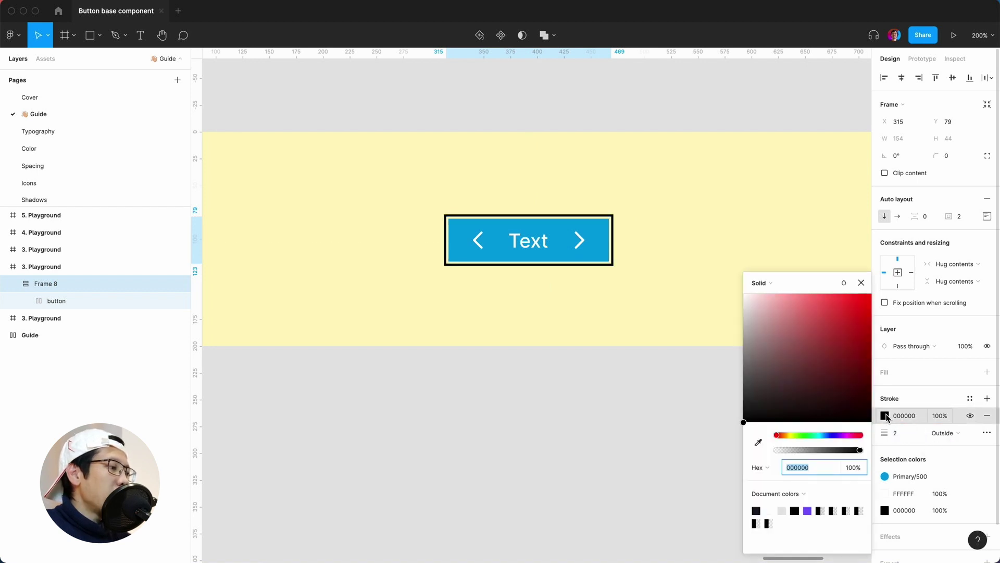
pyautogui.click(861, 282)
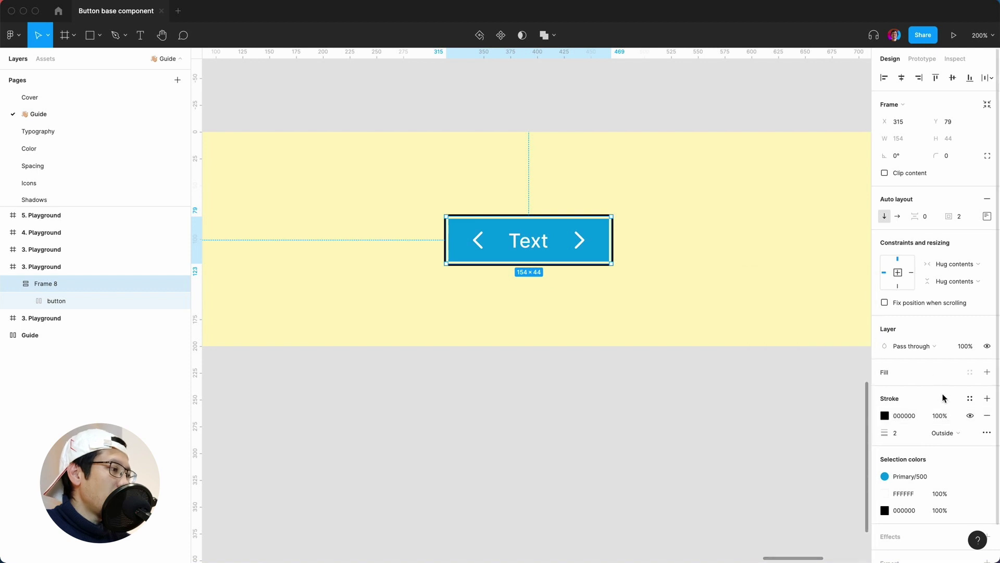
pyautogui.click(969, 399)
pyautogui.scroll(-5, 954, 464)
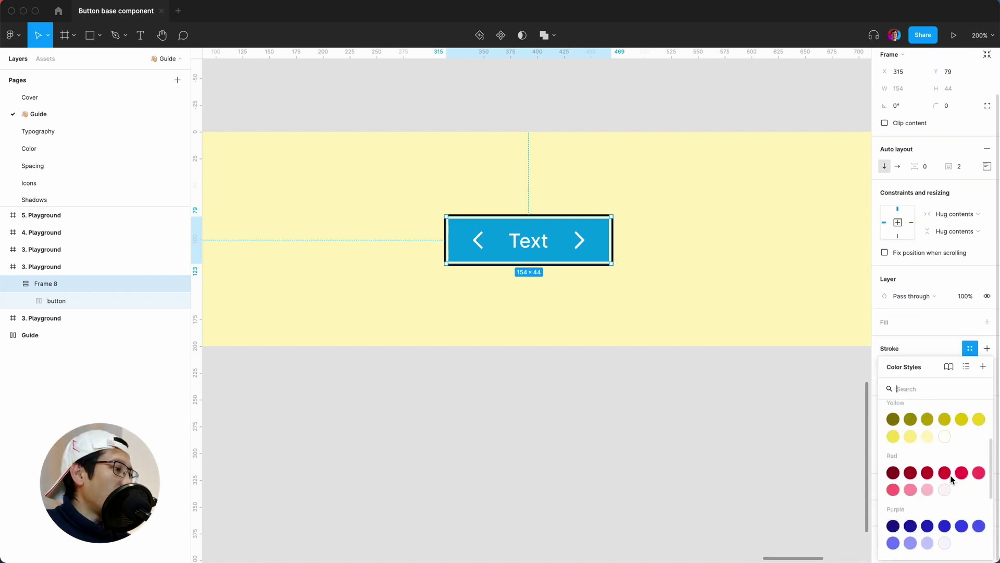
pyautogui.scroll(-4, 951, 479)
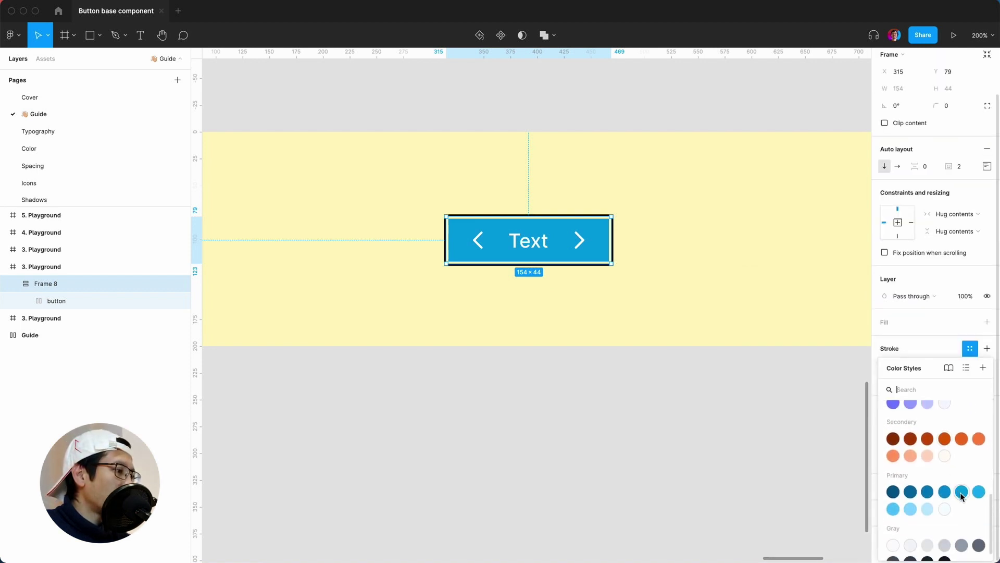
pyautogui.click(962, 493)
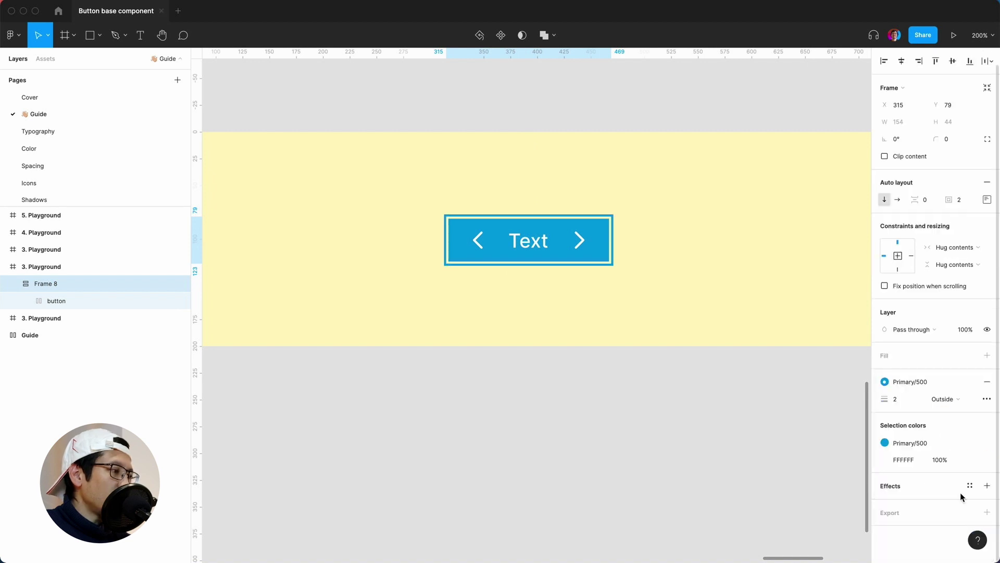
pyautogui.click(599, 431)
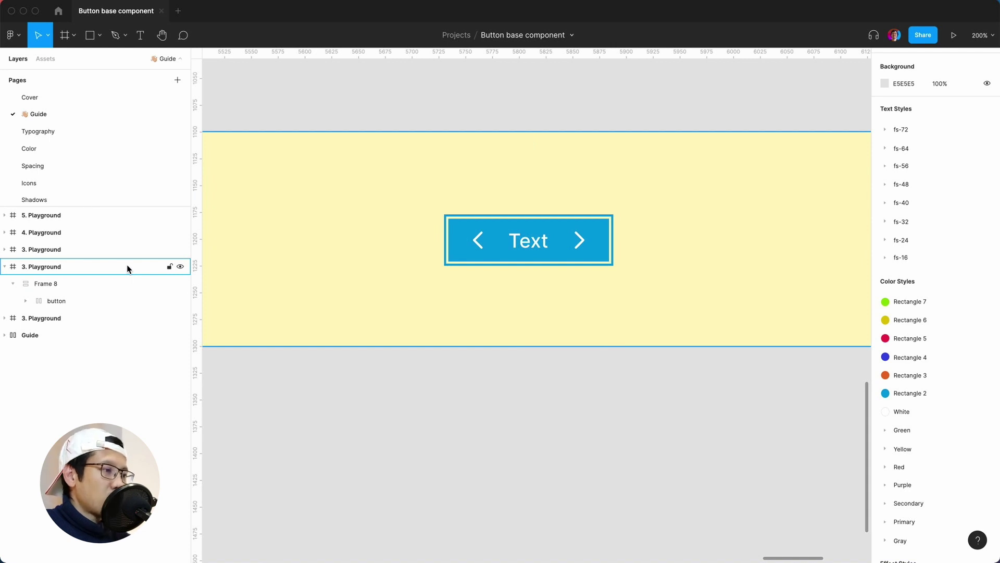
# Rename the wrapping frame '.base button' and give it a corner radius of 8.
pyautogui.click(455, 259)
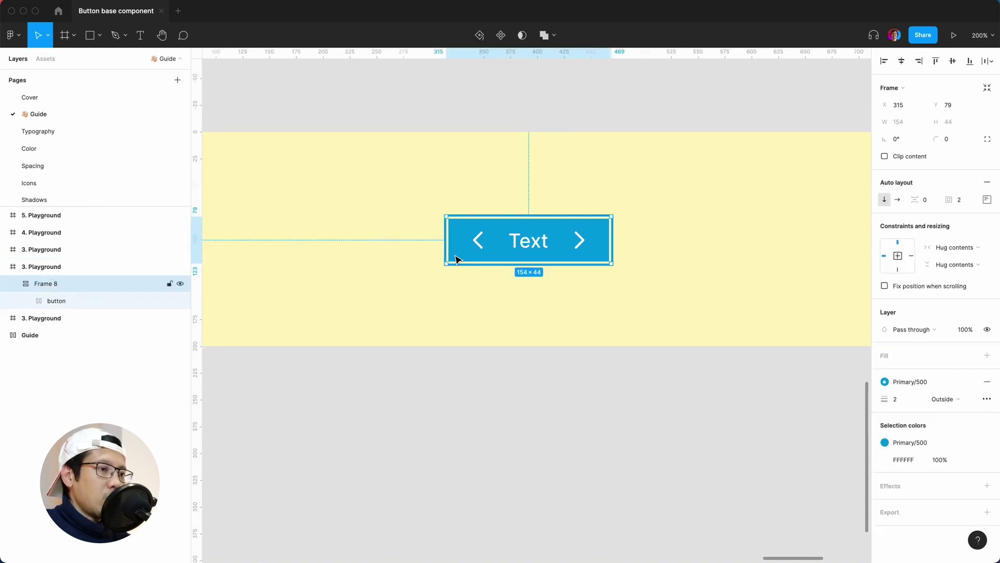
pyautogui.doubleClick(48, 285)
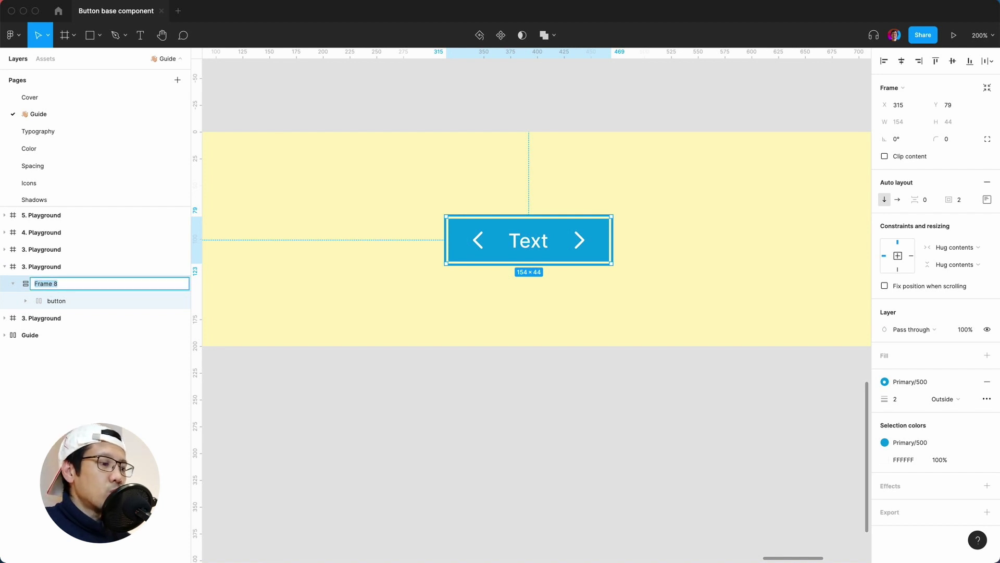
pyautogui.write('.base button')
pyautogui.press('Return')
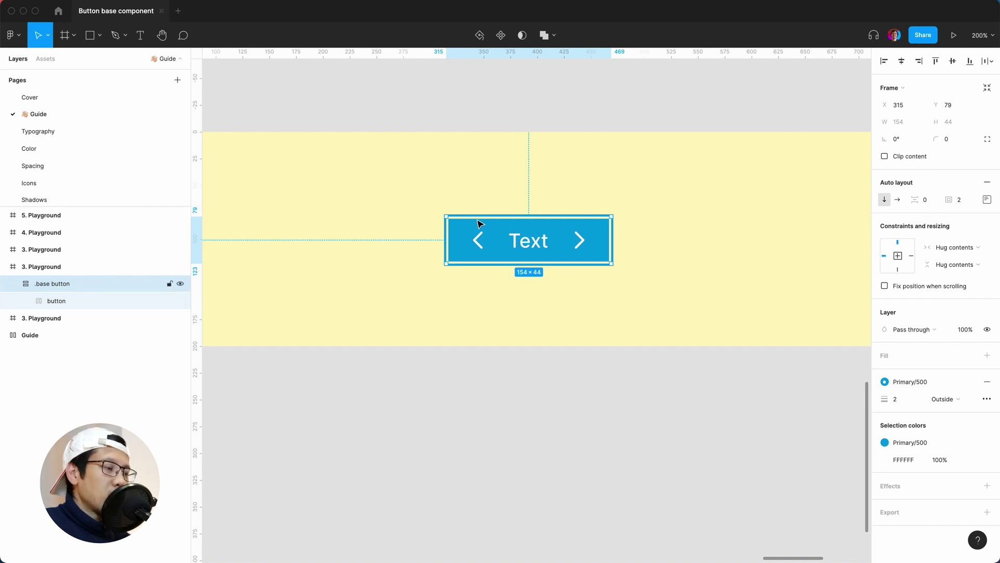
pyautogui.click(950, 142)
pyautogui.write('8')
pyautogui.press('Return')
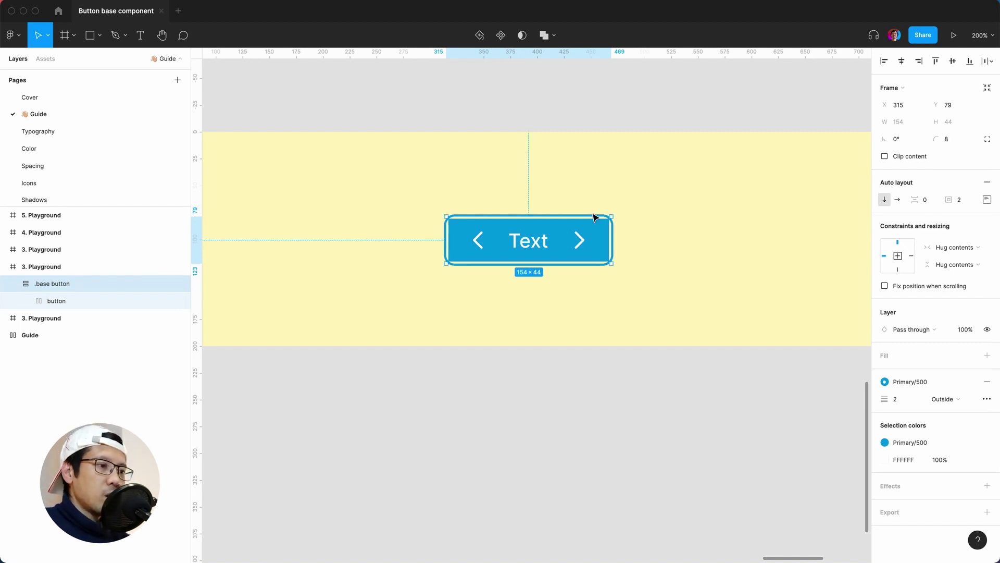
# Round the inner button layer's corners as well, then zoom in to inspect them.
pyautogui.click(92, 303)
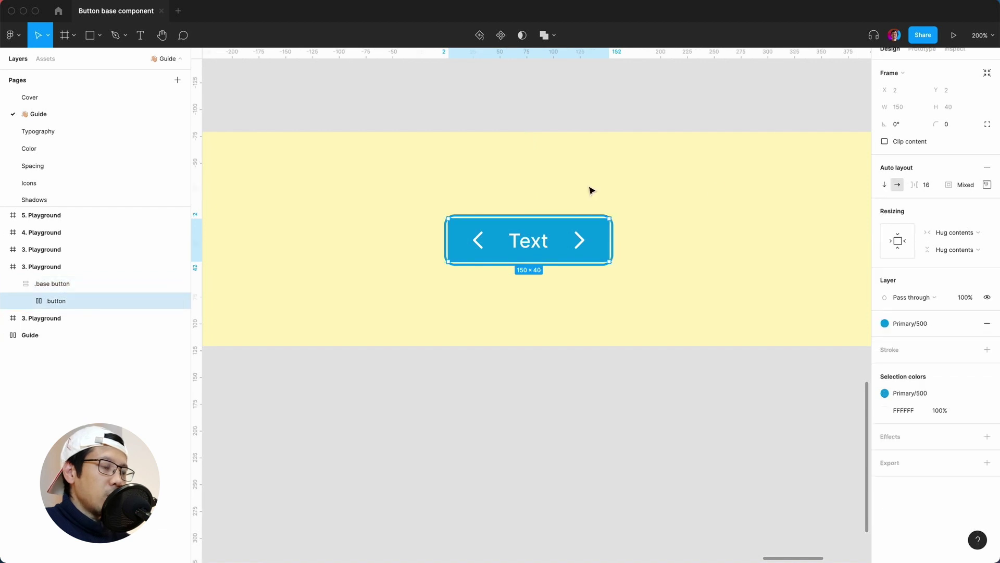
pyautogui.click(948, 126)
pyautogui.write('8')
pyautogui.press('Return')
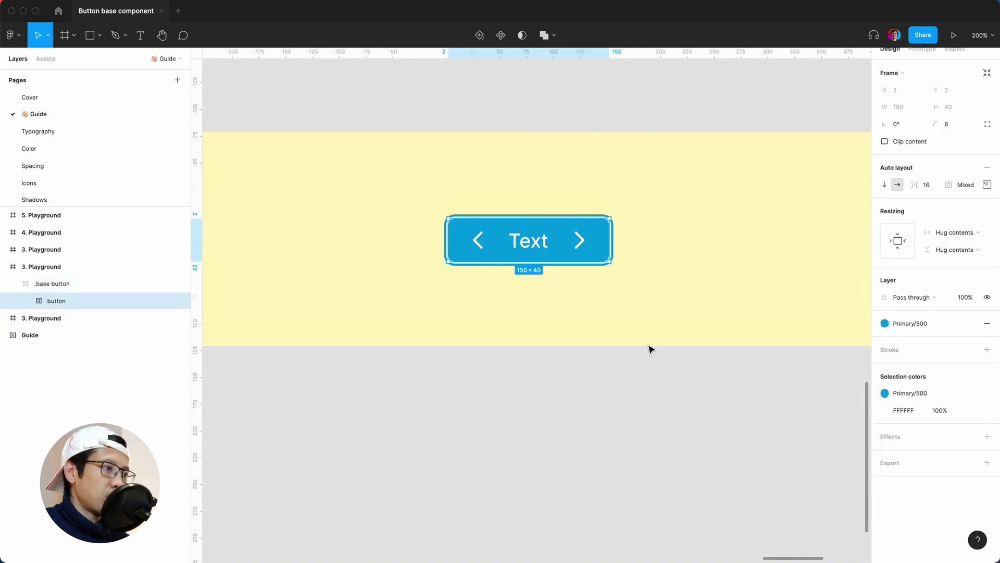
pyautogui.click(650, 348)
pyautogui.press('super+equal')
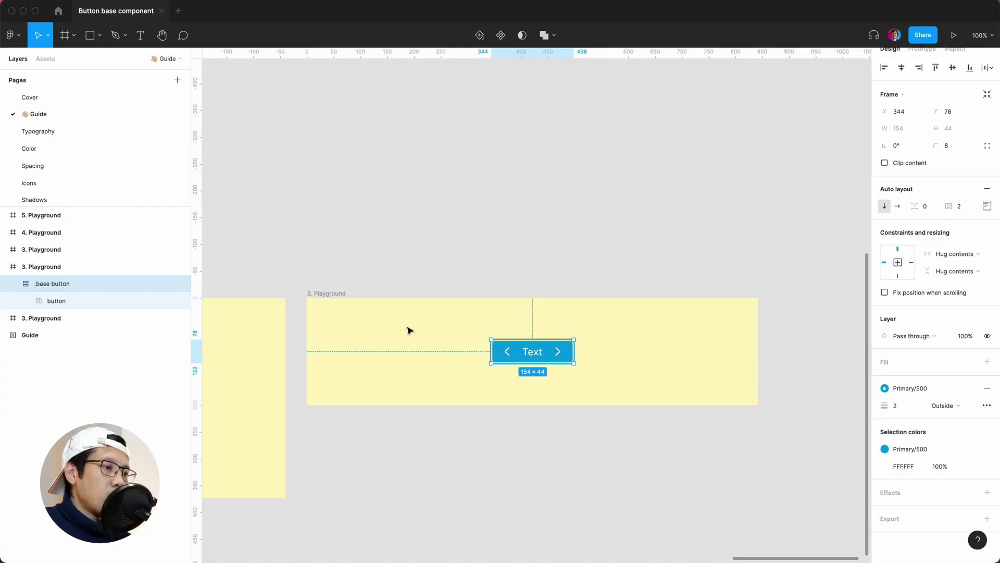
# Drag the 3. Playground frame taller to make room for more buttons.
pyautogui.click(328, 294)
pyautogui.scroll(-2, 431, 454)
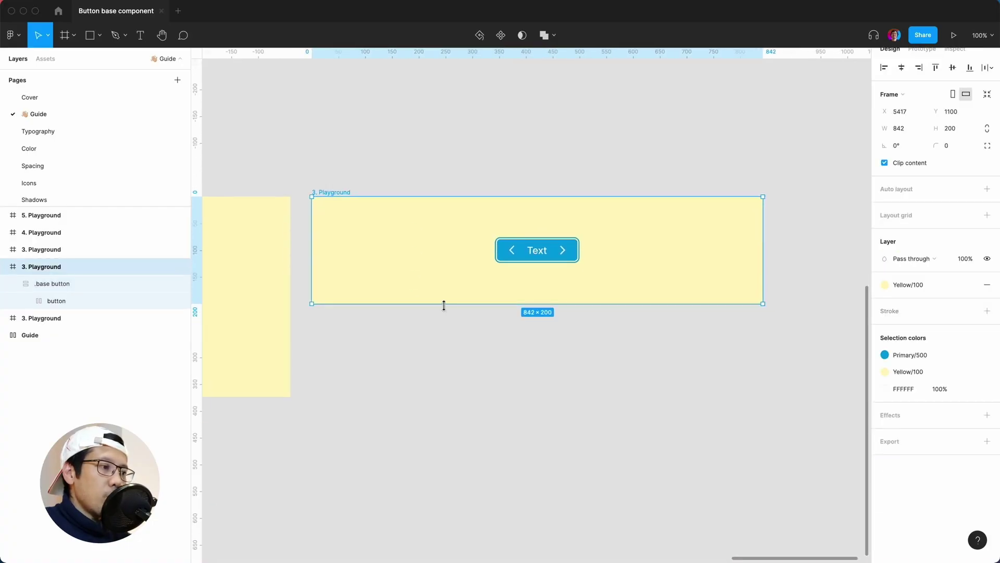
pyautogui.moveTo(442, 303); pyautogui.dragTo(438, 488)
pyautogui.click(288, 467)
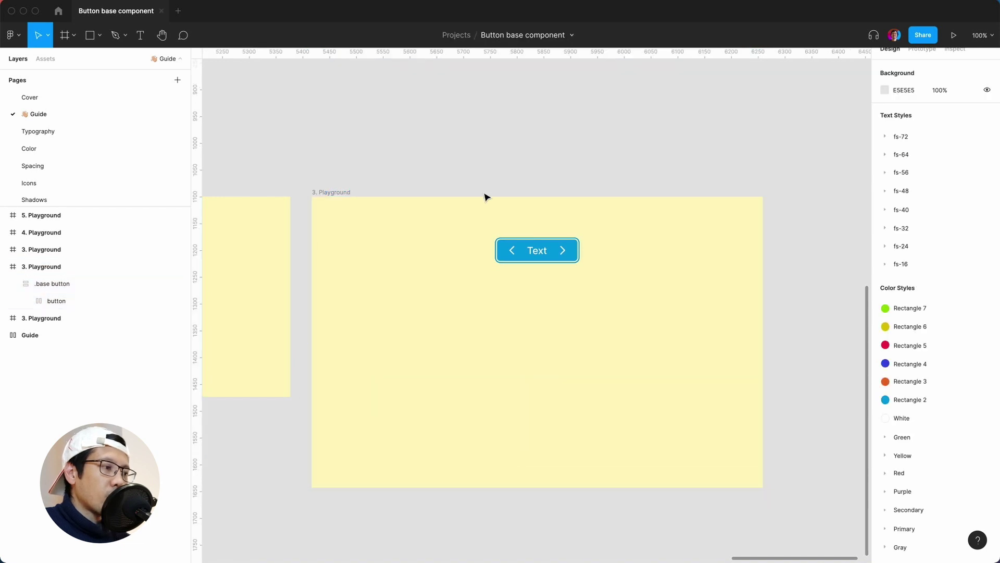
# Duplicate .base button into three copies stacked in a vertical auto-layout frame with 40 spacing, vertically centred.
pyautogui.click(534, 251)
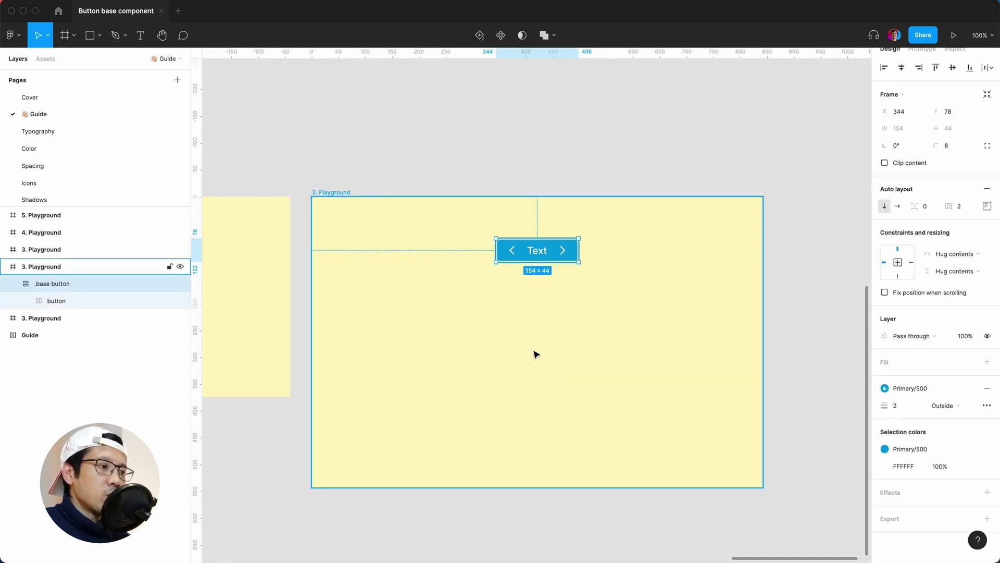
pyautogui.press('super+d')
pyautogui.press('super+d')
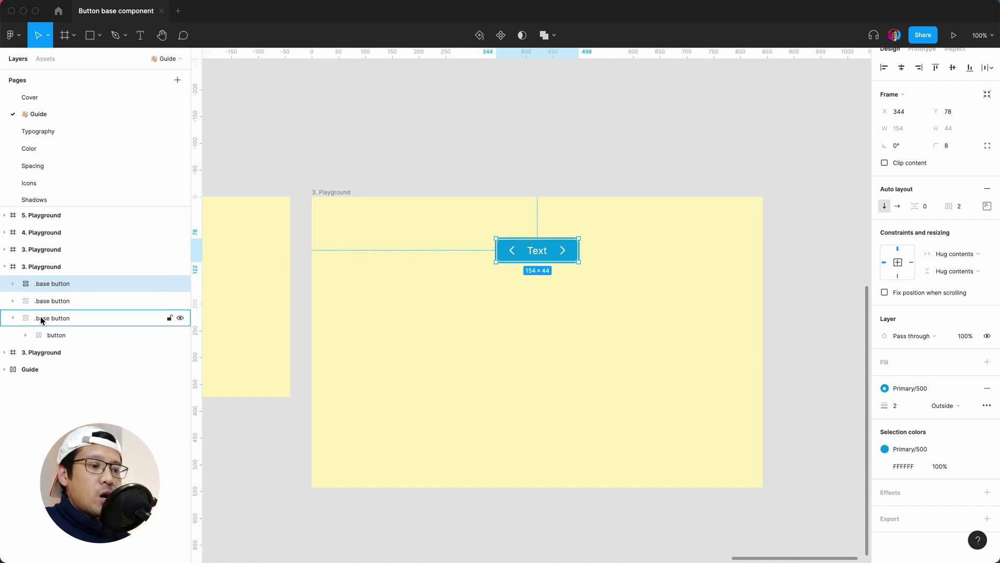
pyautogui.keyDown('shift'); pyautogui.click(54, 311); pyautogui.keyUp('shift')
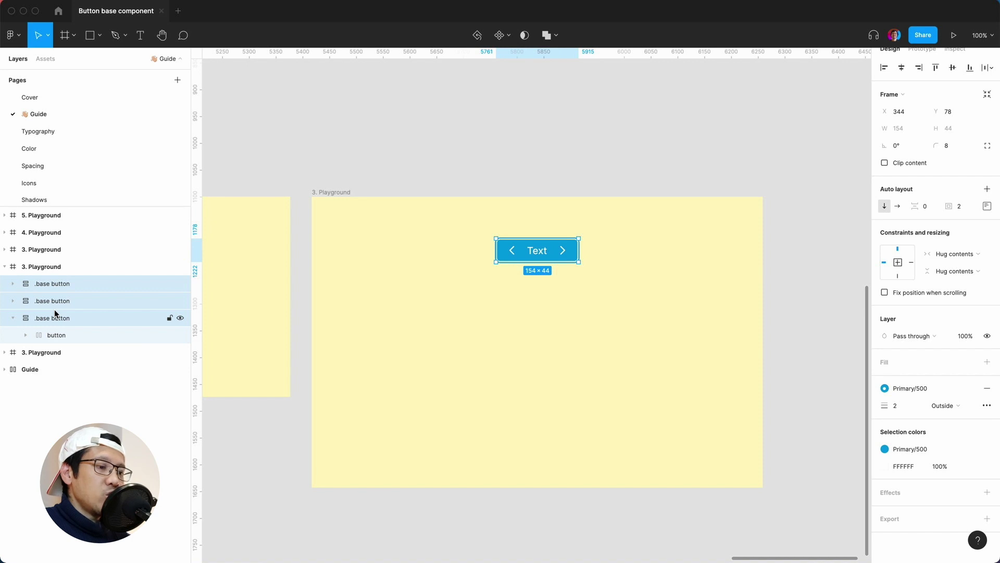
pyautogui.hotkey('shift', 'a')
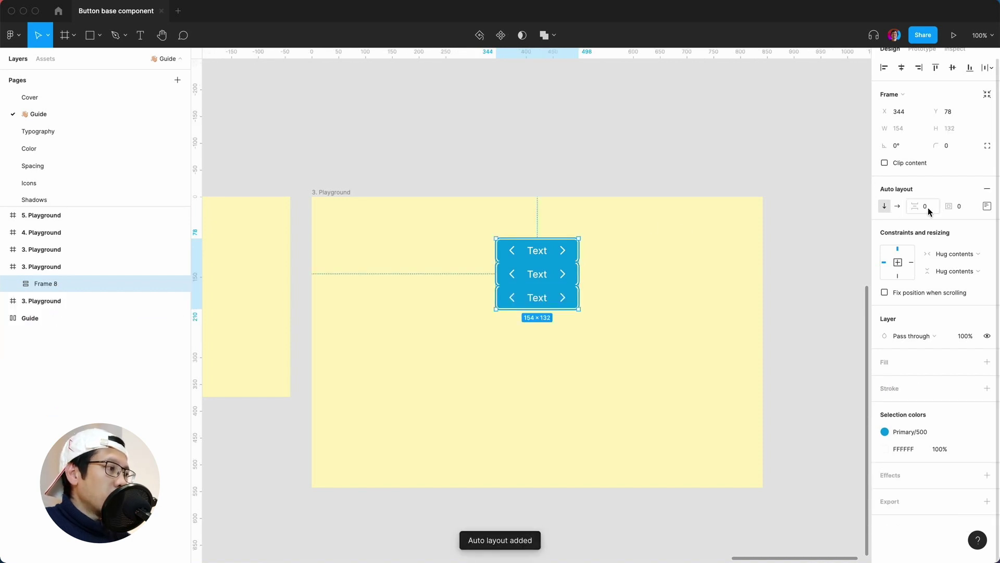
pyautogui.click(929, 210)
pyautogui.write('40')
pyautogui.press('Return')
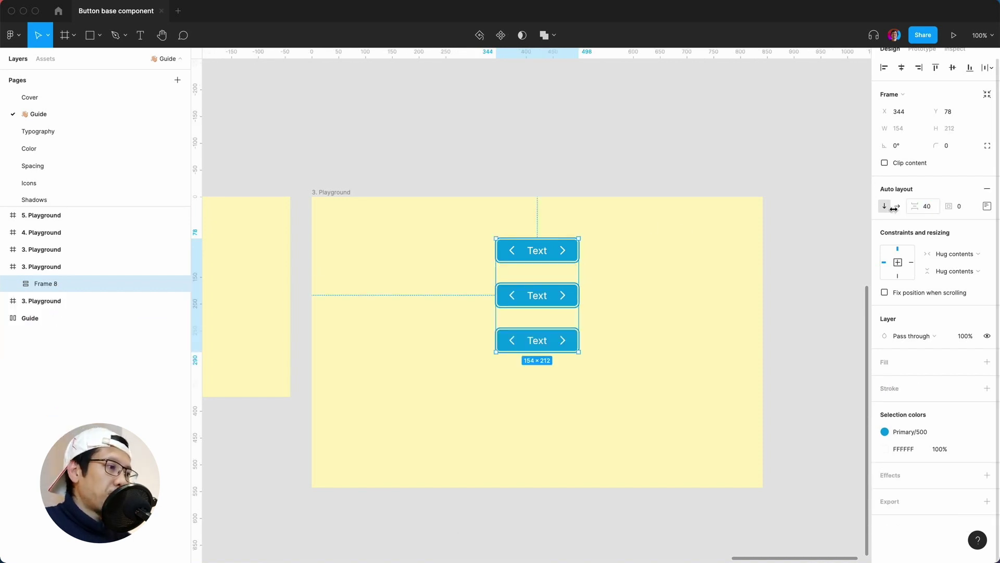
pyautogui.click(952, 67)
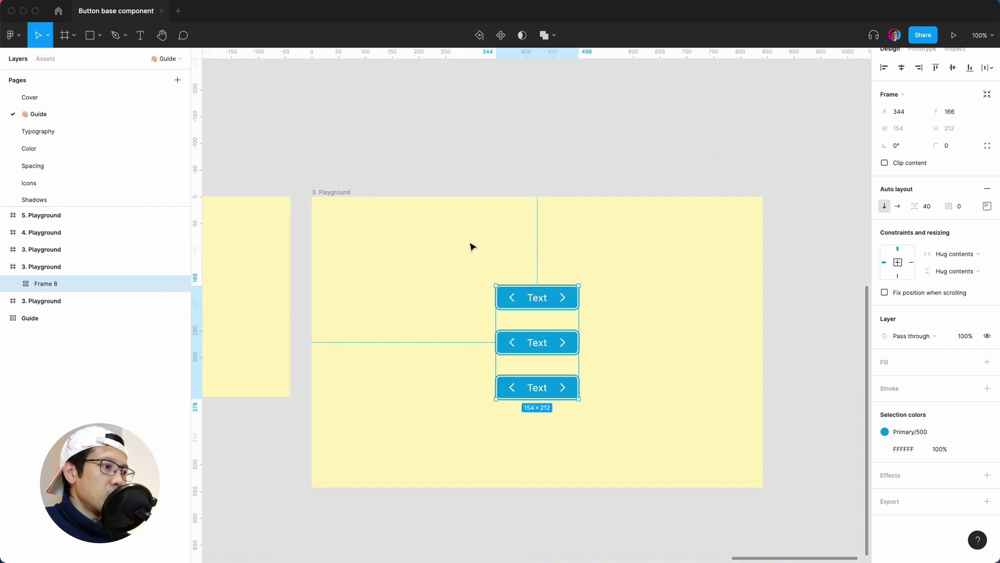
pyautogui.click(13, 284)
pyautogui.press('Return')
pyautogui.click(26, 335)
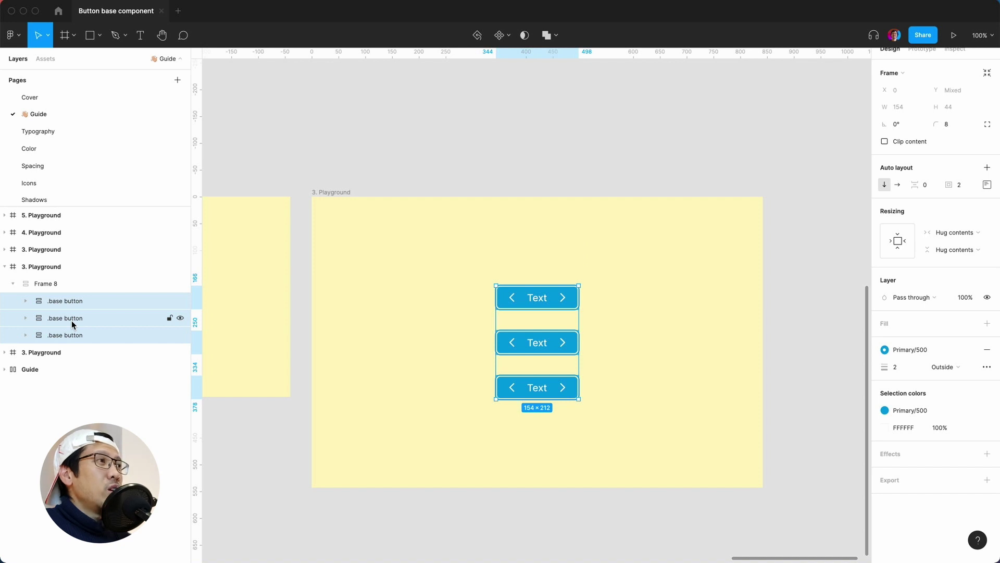
# Append ' default', ' large' and ' small' to the three .base button layer names, top to bottom.
pyautogui.doubleClick(70, 301)
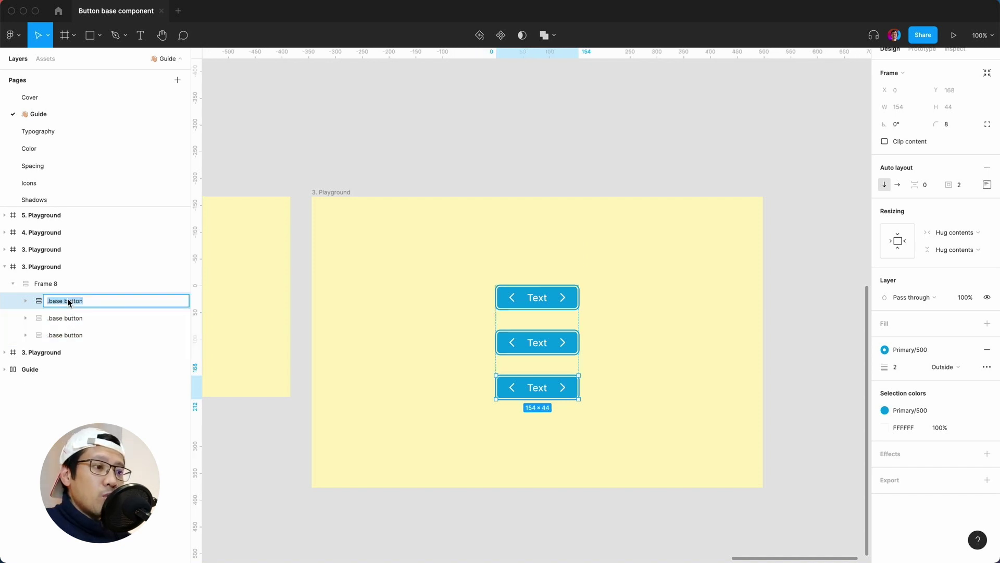
pyautogui.write('default')
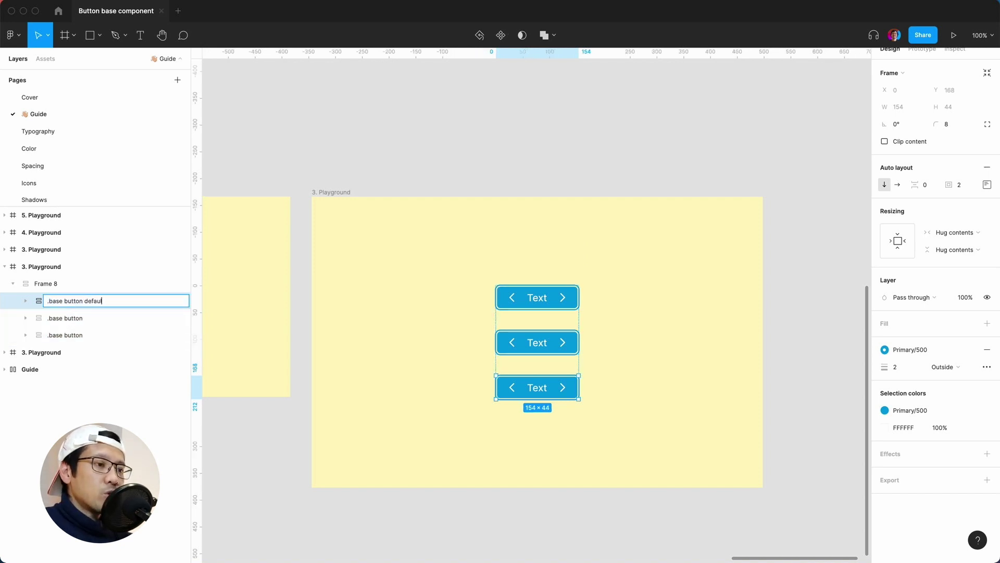
pyautogui.click(65, 317)
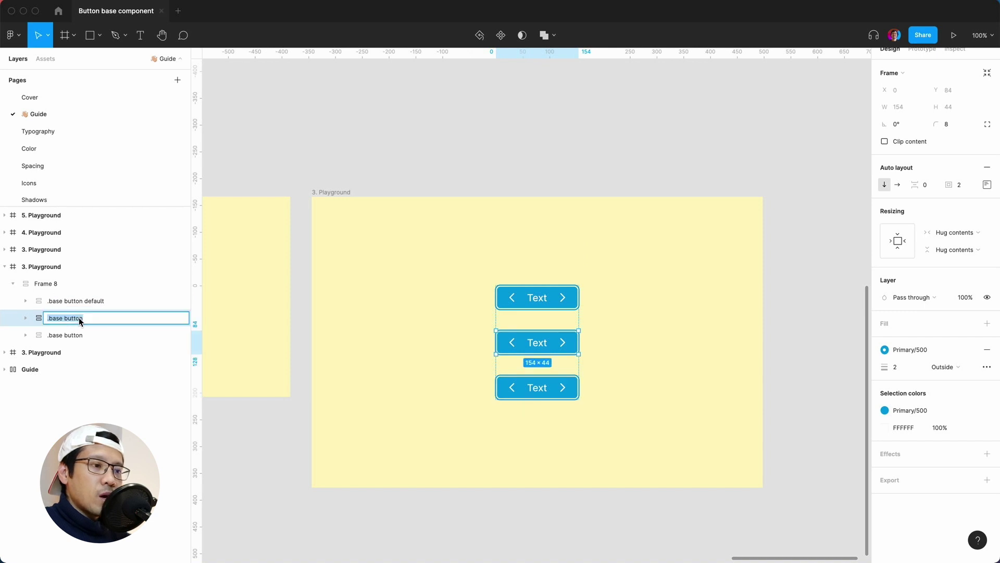
pyautogui.doubleClick(73, 318)
pyautogui.press('Right')
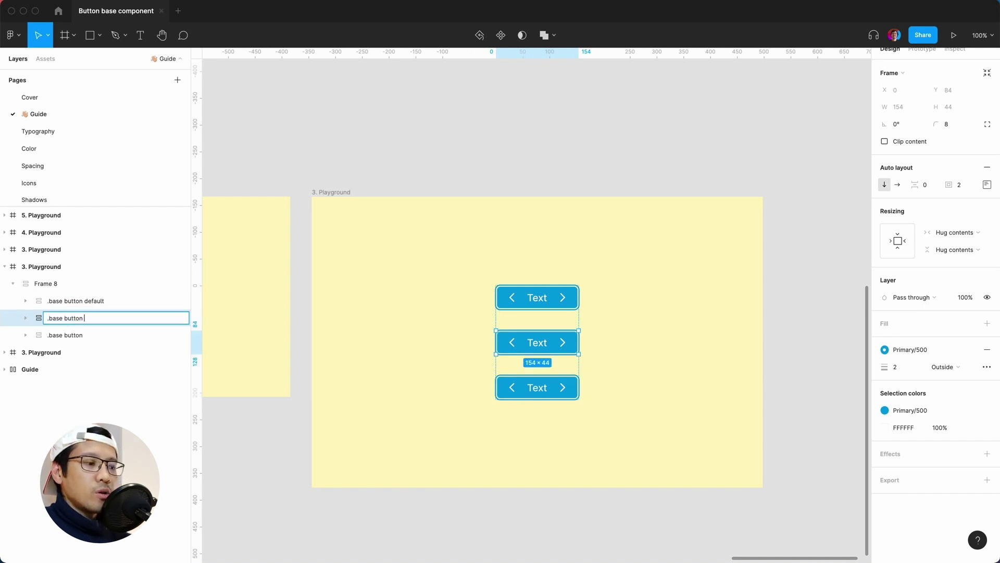
pyautogui.write('large')
pyautogui.click(73, 335)
pyautogui.doubleClick(98, 334)
pyautogui.press('Right')
pyautogui.write('small')
pyautogui.press('Return')
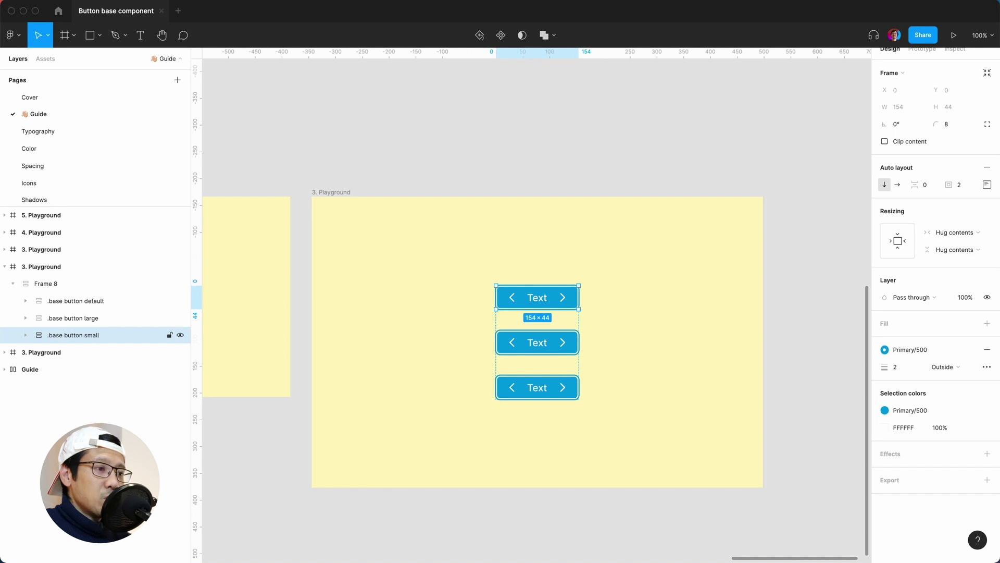
# Select the inner button frame of the second, large button copy.
pyautogui.click(508, 253)
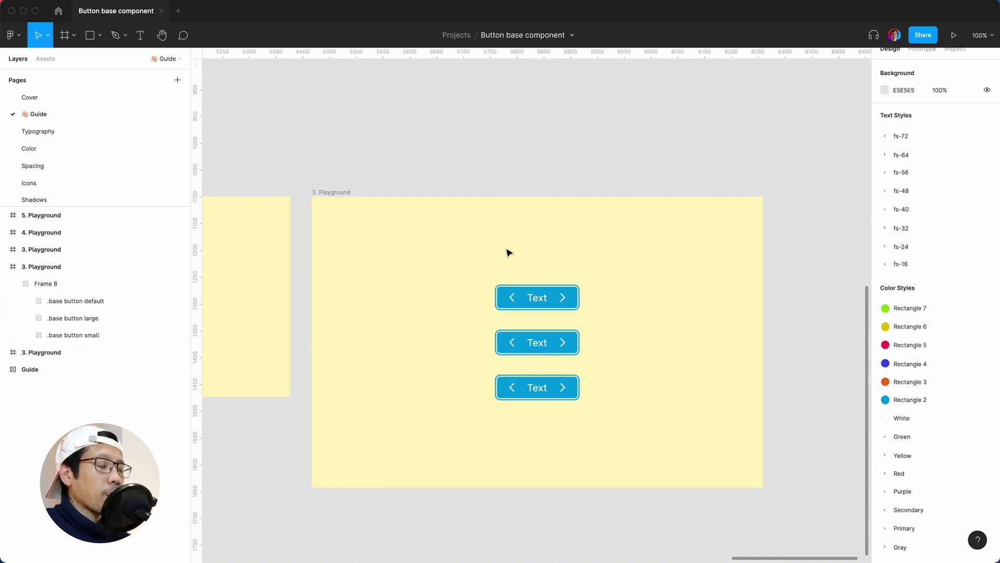
pyautogui.scroll(-1, 508, 253)
pyautogui.scroll(5, 508, 253)
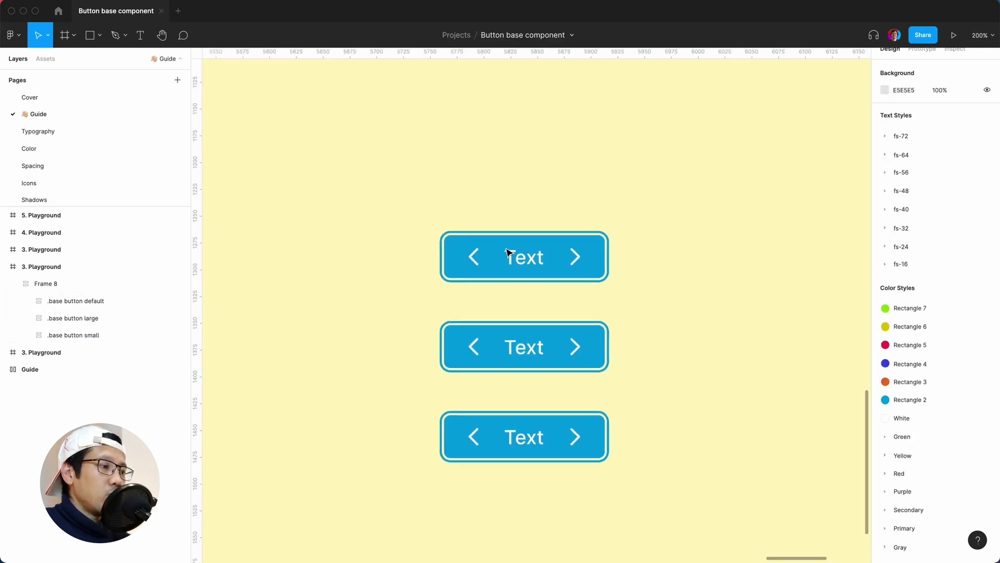
pyautogui.click(508, 252)
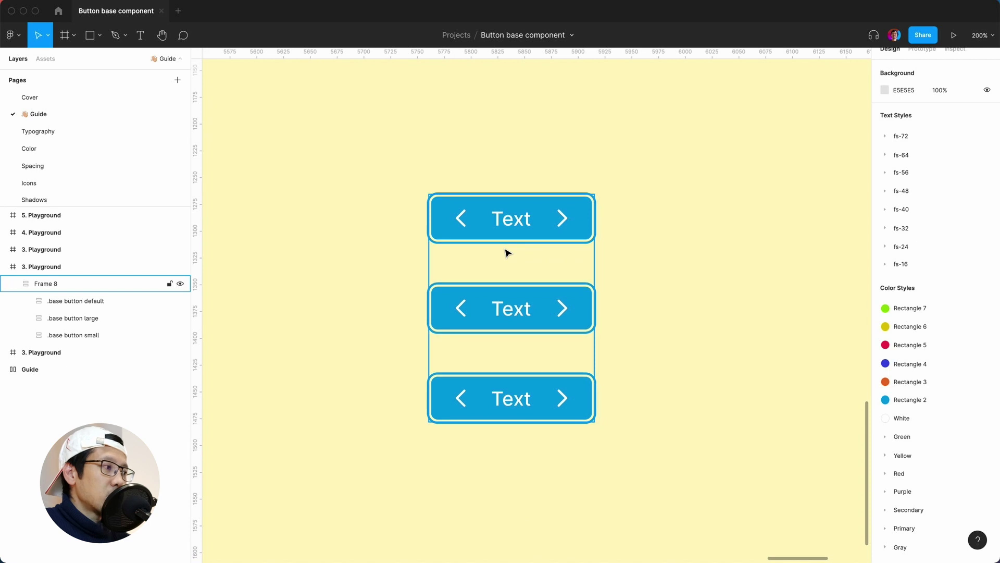
pyautogui.click(475, 327)
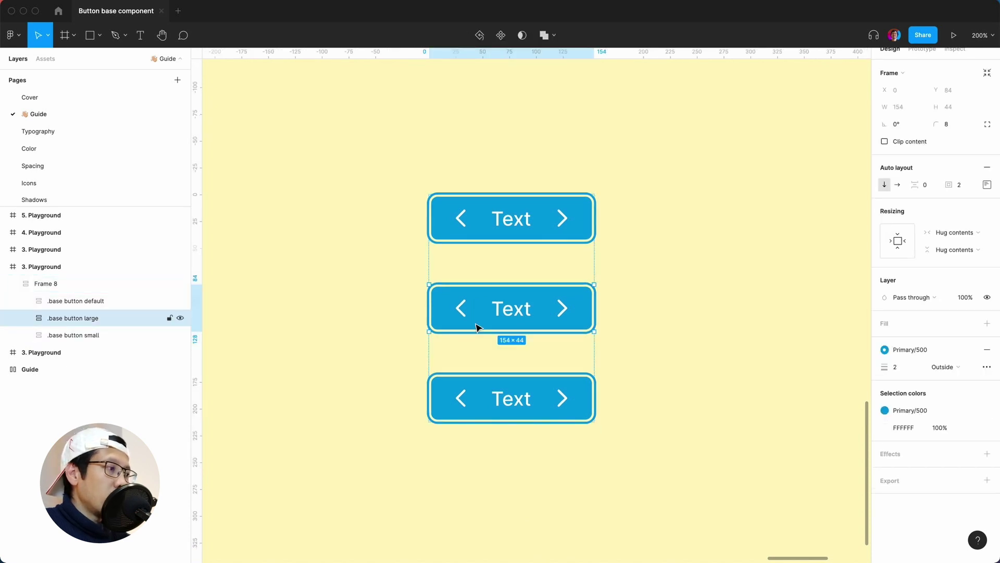
pyautogui.doubleClick(475, 326)
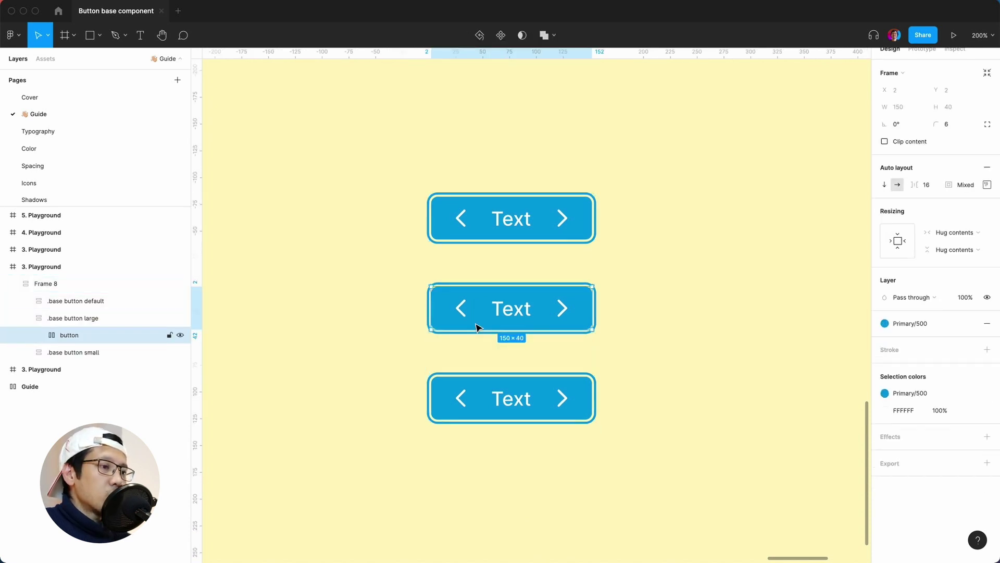
# Set its padding to 12 top/bottom and 24 left/right, enlarging it to 166 × 48.
pyautogui.click(986, 185)
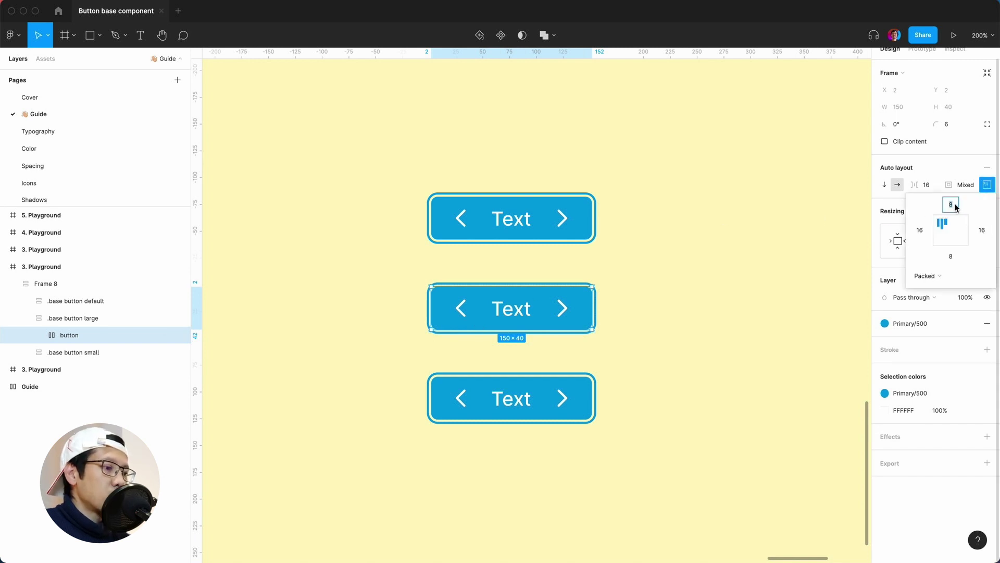
pyautogui.write('12')
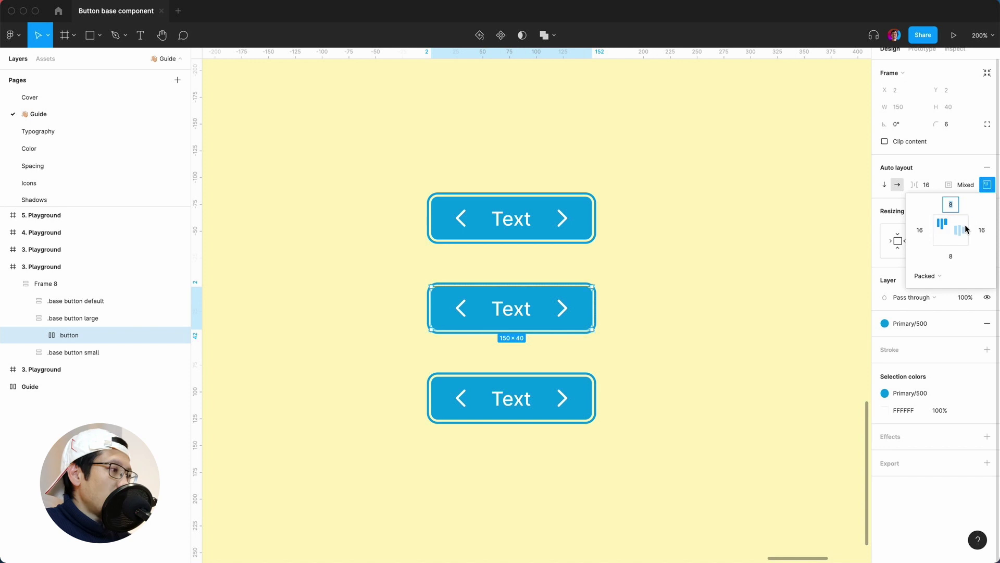
pyautogui.click(950, 257)
pyautogui.write('12')
pyautogui.click(982, 230)
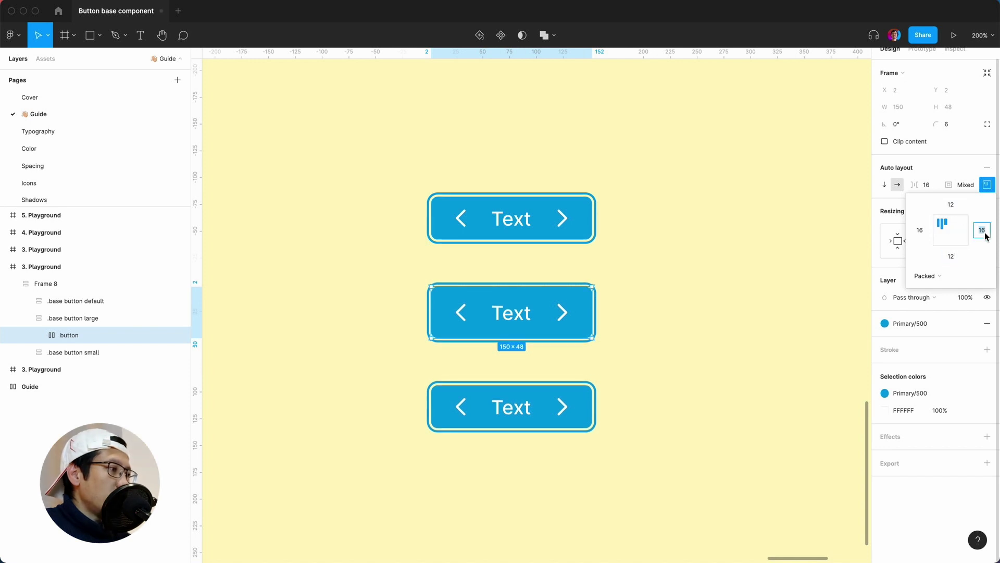
pyautogui.write('24')
pyautogui.click(917, 230)
pyautogui.write('24')
pyautogui.press('Return')
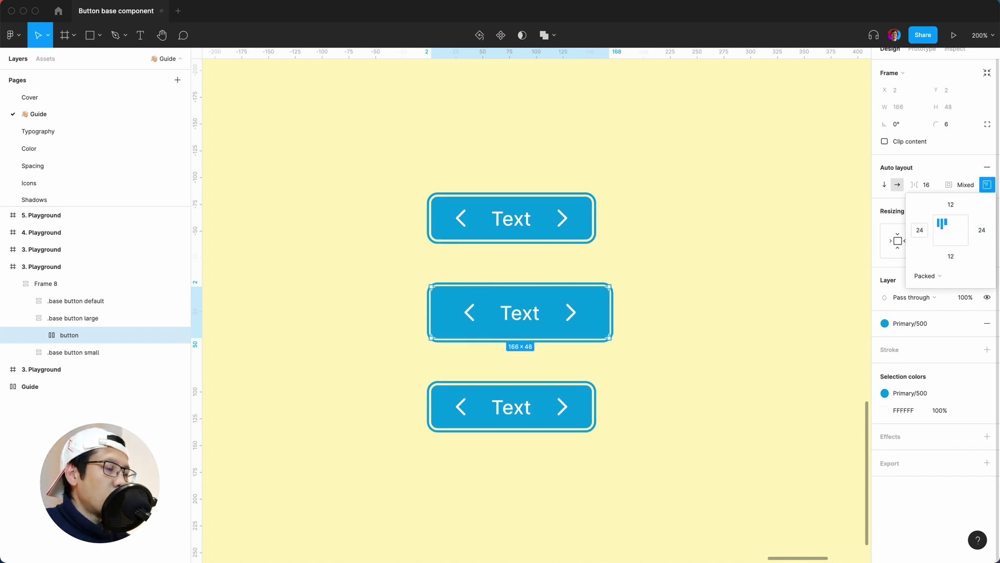
# Set the large button's label font size to 20.
pyautogui.doubleClick(533, 322)
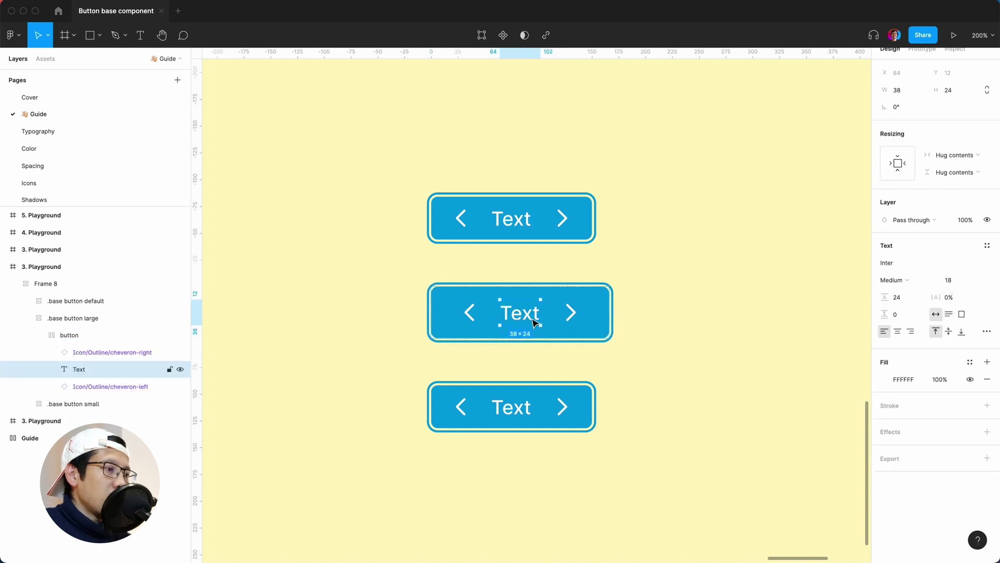
pyautogui.click(949, 284)
pyautogui.write('20')
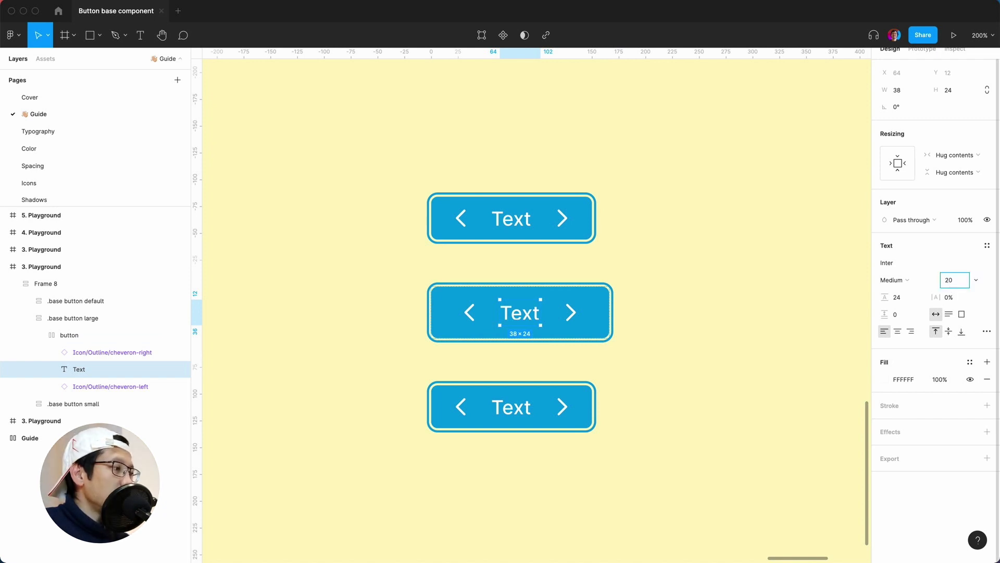
pyautogui.press('Return')
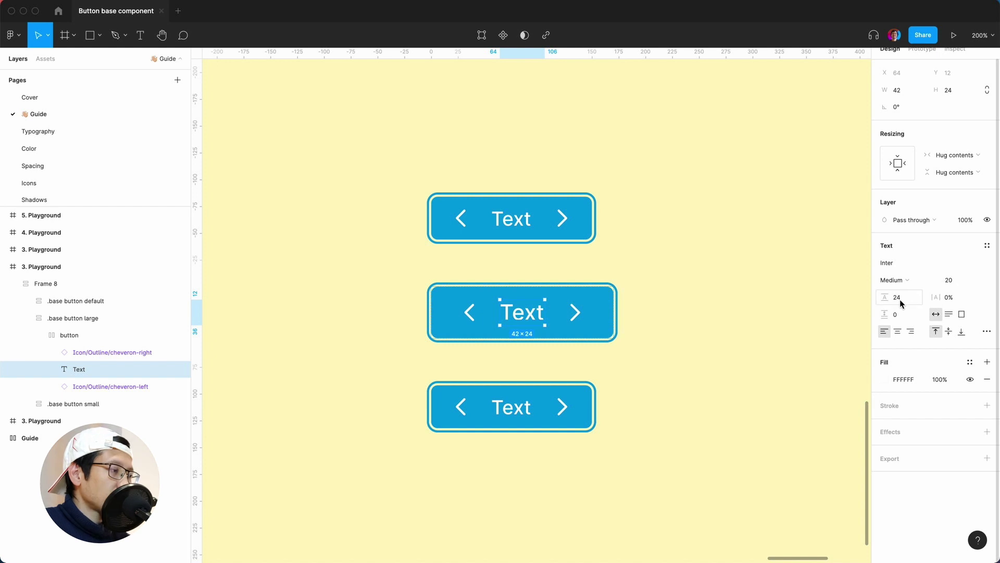
# Set the large button's inner frame auto layout item spacing to 24.
pyautogui.click(525, 224)
pyautogui.doubleClick(526, 225)
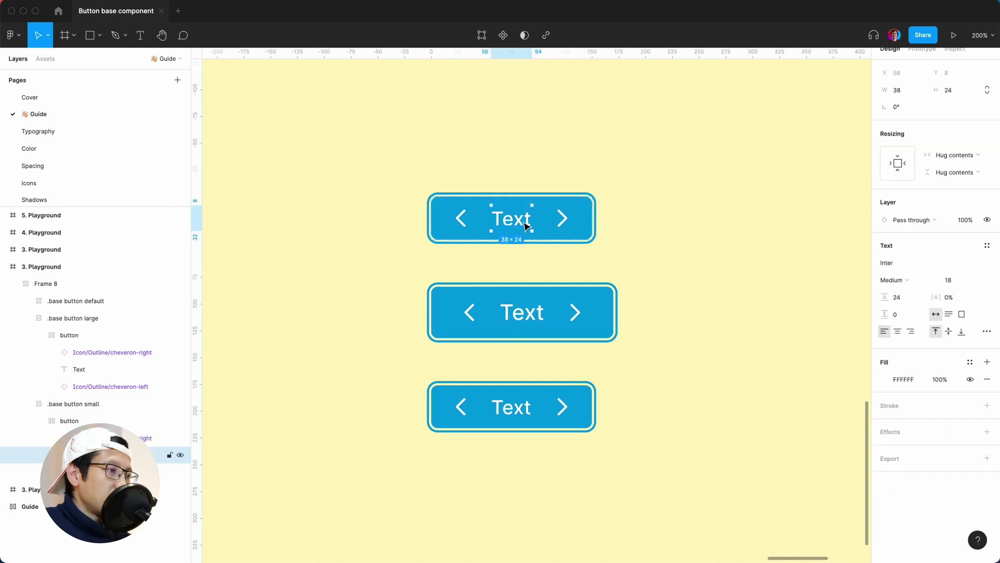
pyautogui.click(531, 320)
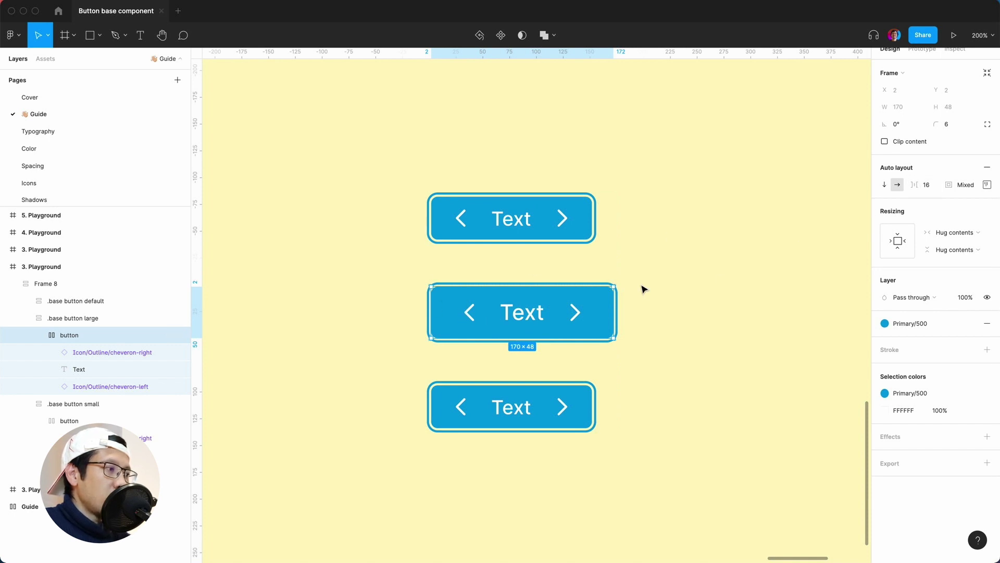
pyautogui.click(986, 184)
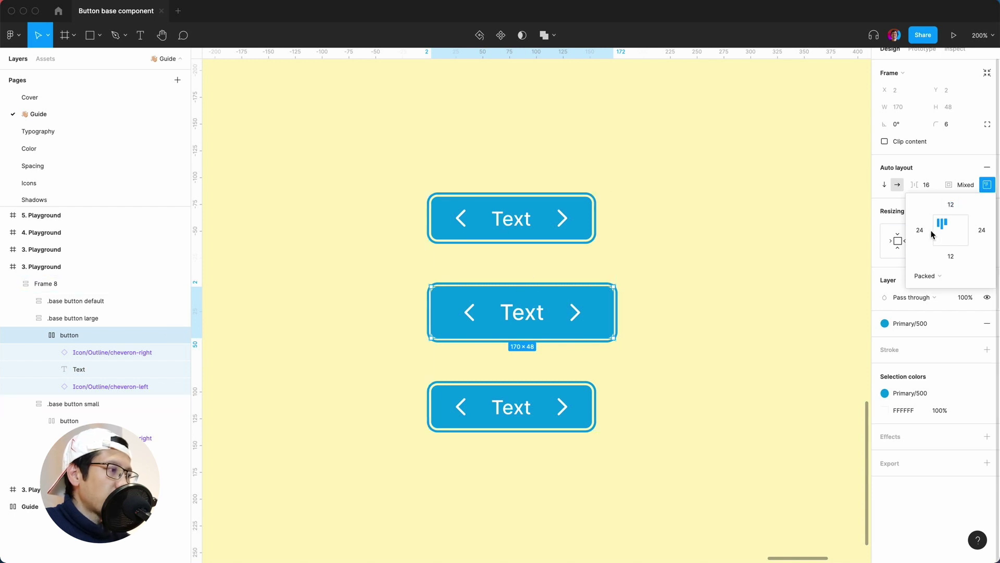
pyautogui.click(932, 186)
pyautogui.write('24')
pyautogui.press('Return')
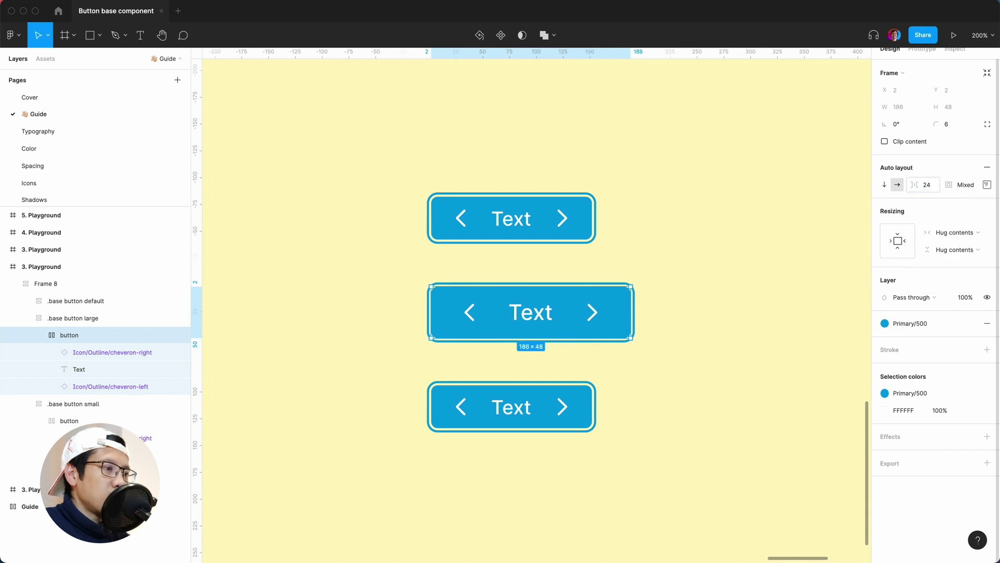
# Zoom out to view the whole Playground frame, zoom back in, and select the default button.
pyautogui.click(743, 341)
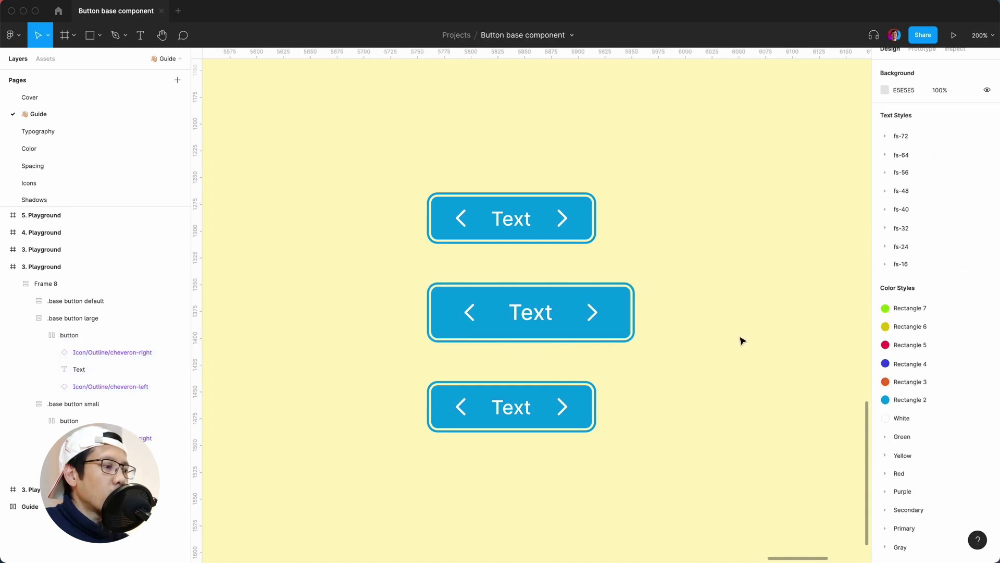
pyautogui.hotkey('shift', '0')
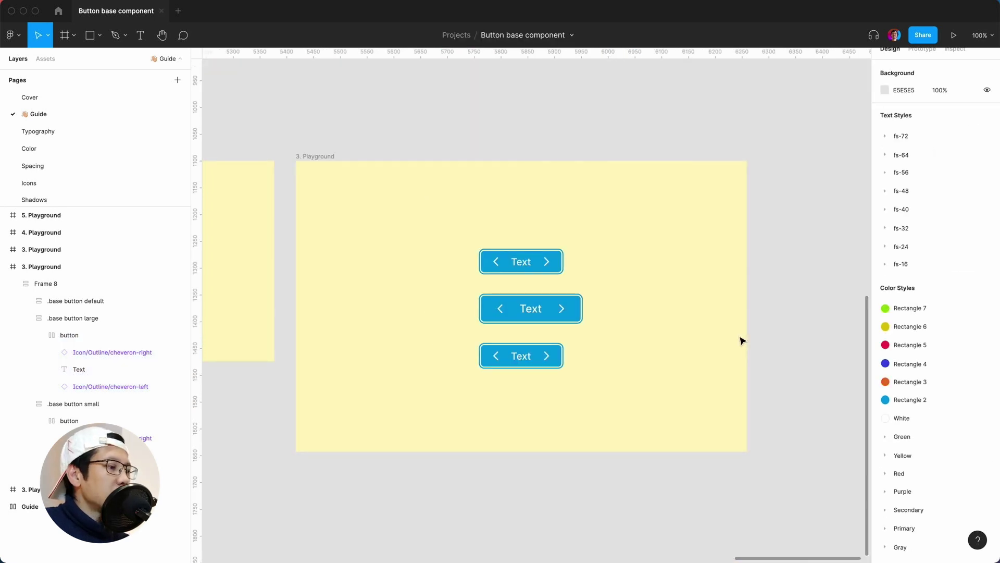
pyautogui.press('super+plus')
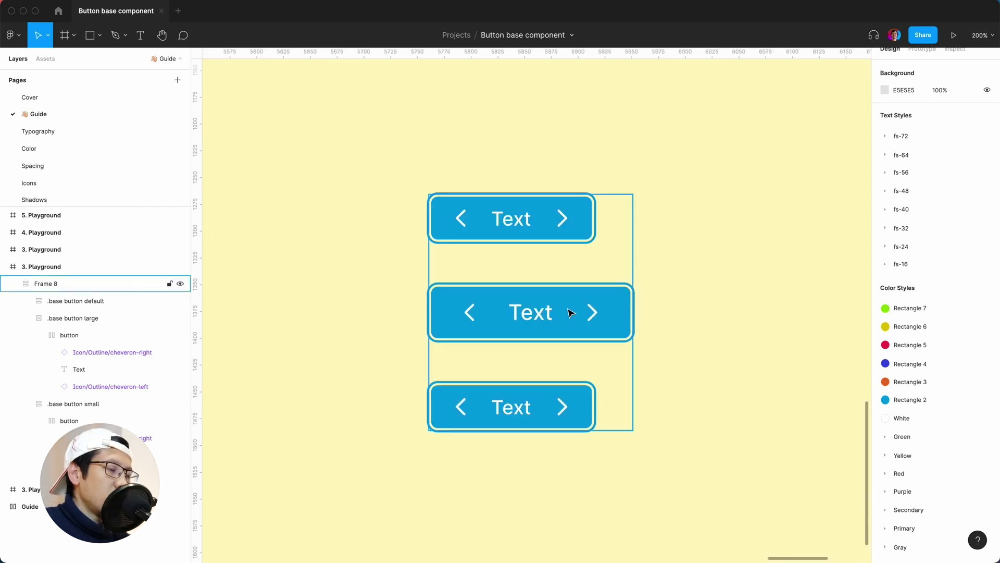
pyautogui.click(528, 406)
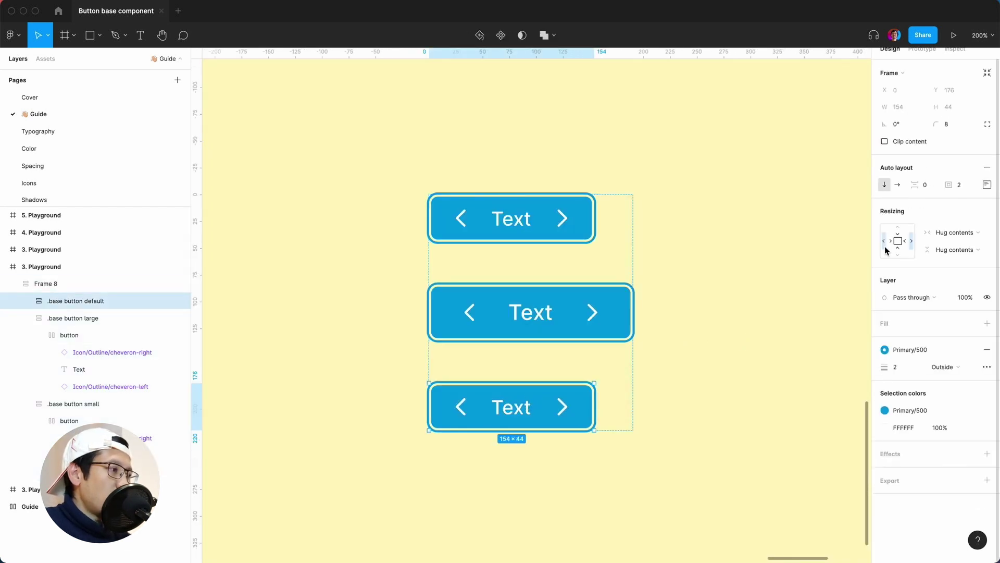
# Set the default button's inner frame left and right padding to 12.
pyautogui.press('Return')
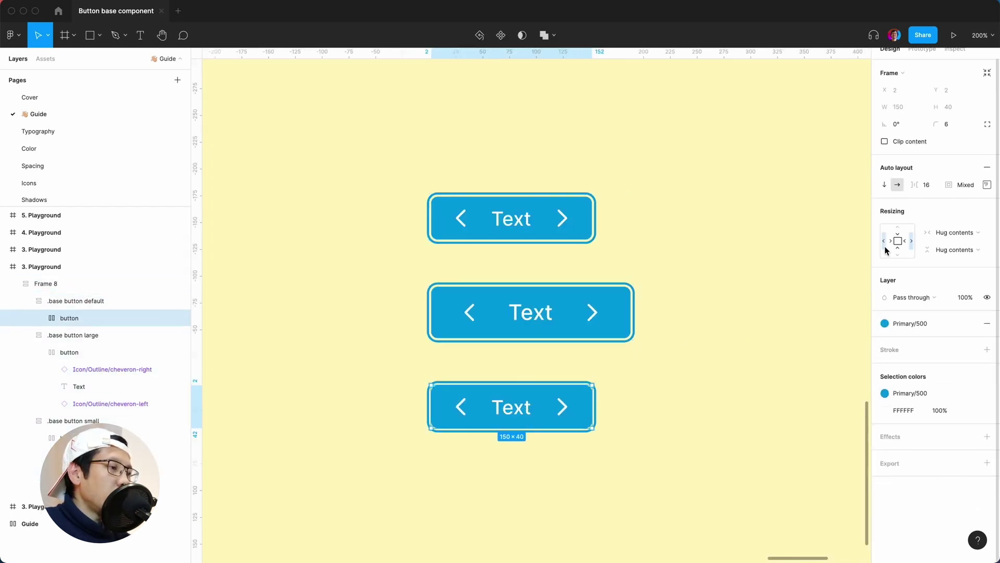
pyautogui.click(988, 185)
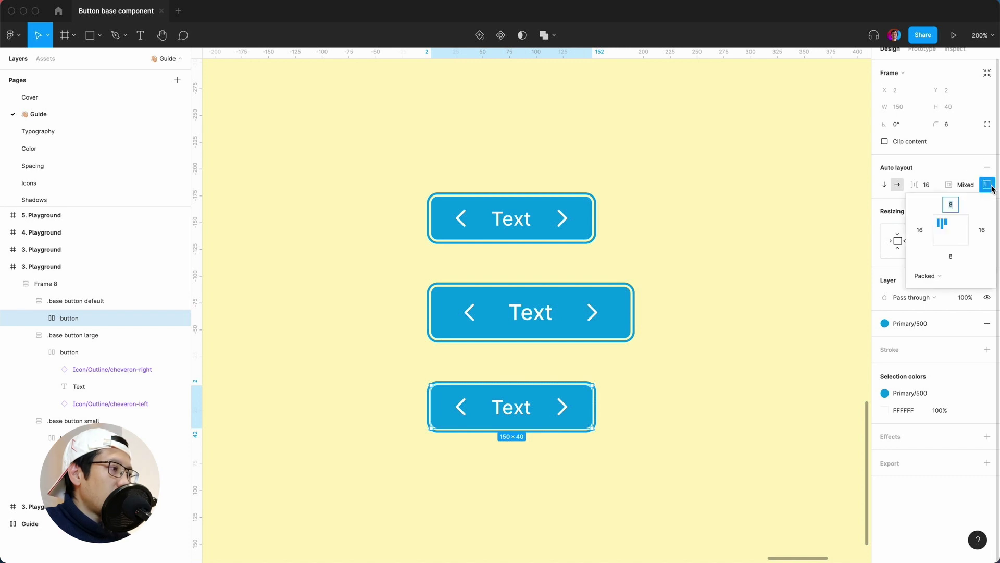
pyautogui.click(982, 232)
pyautogui.write('12')
pyautogui.click(920, 231)
pyautogui.write('12')
pyautogui.press('Return')
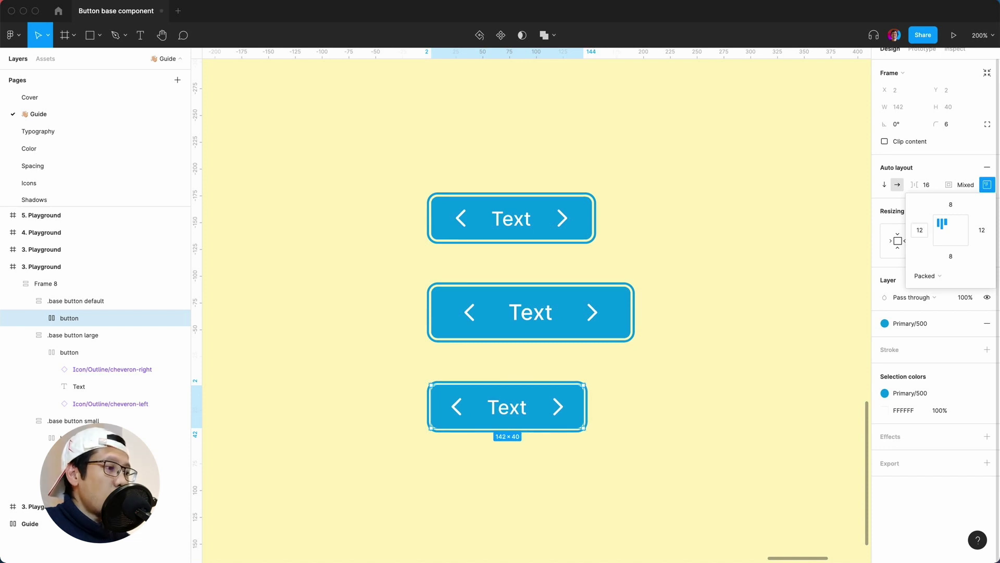
# Change the bottom button's label font size to 16.
pyautogui.doubleClick(514, 409)
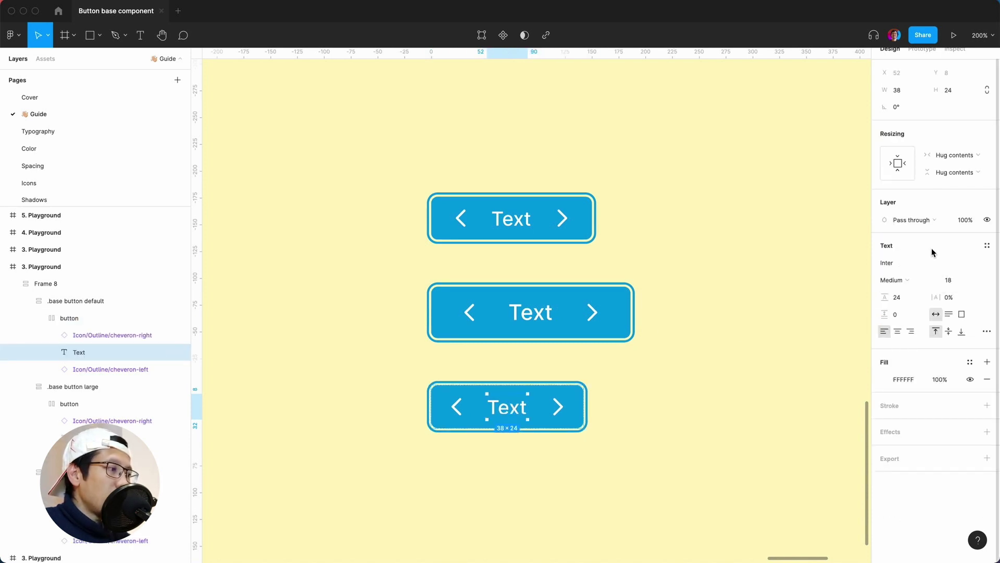
pyautogui.click(955, 285)
pyautogui.write('16')
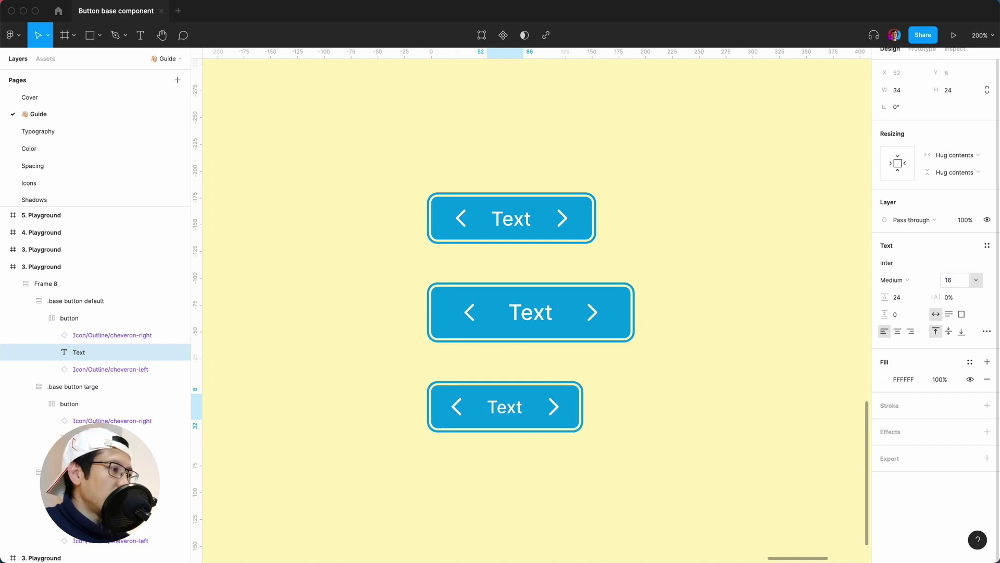
pyautogui.press('Return')
# Compare button sizes, then set the bottom button's label line height to 20.
pyautogui.click(624, 414)
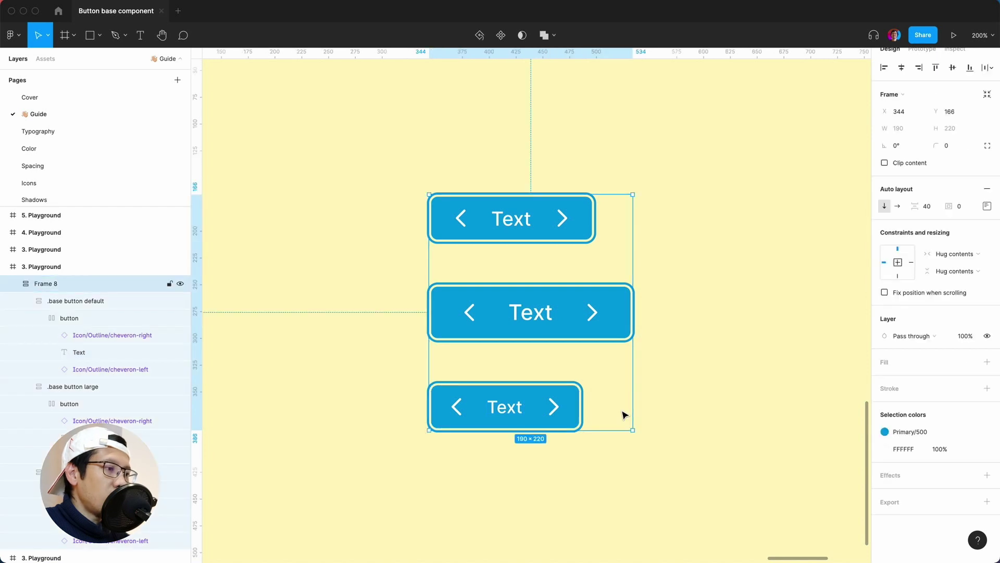
pyautogui.click(542, 469)
pyautogui.click(532, 412)
pyautogui.doubleClick(531, 413)
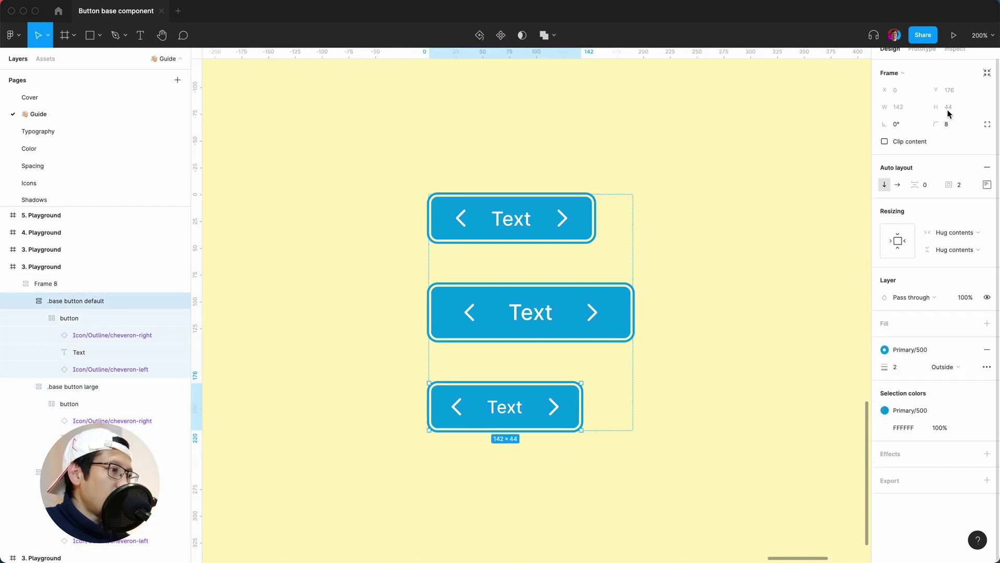
pyautogui.click(513, 218)
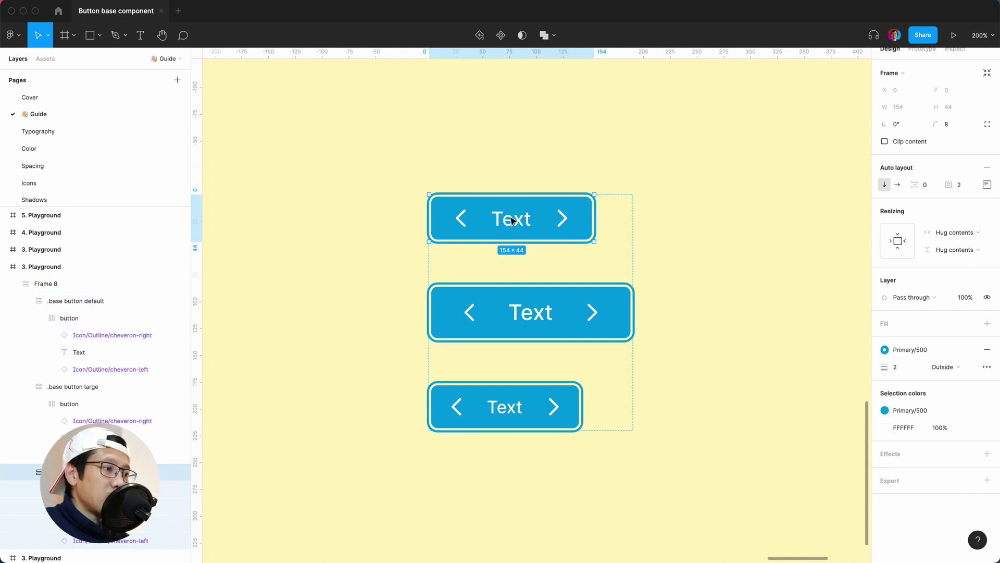
pyautogui.doubleClick(504, 415)
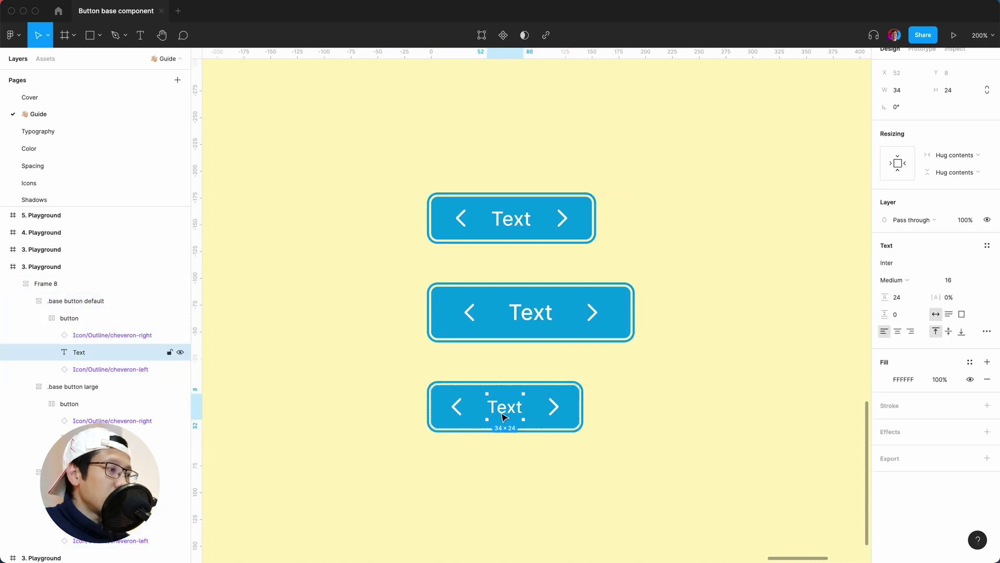
pyautogui.click(904, 301)
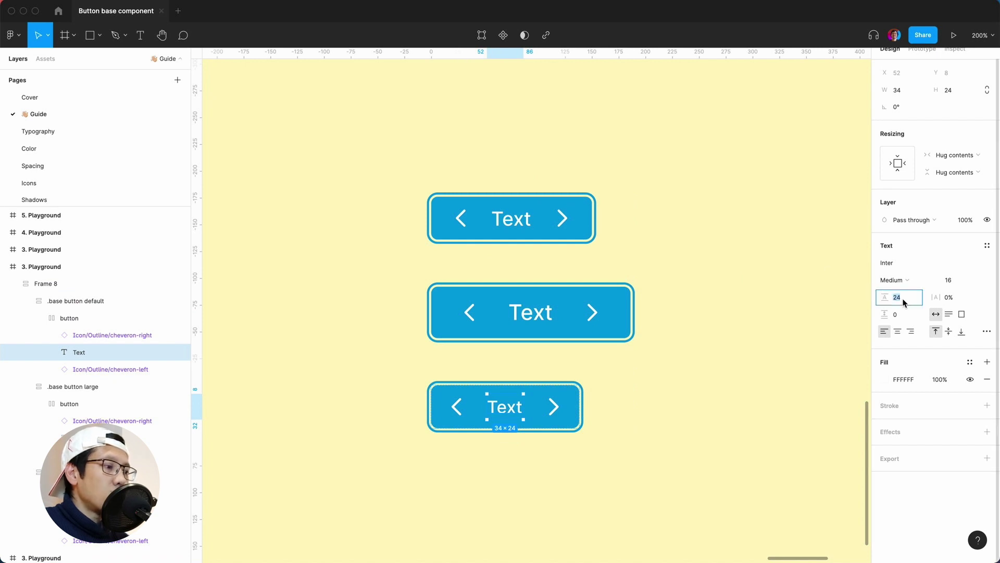
pyautogui.write('20')
pyautogui.press('Return')
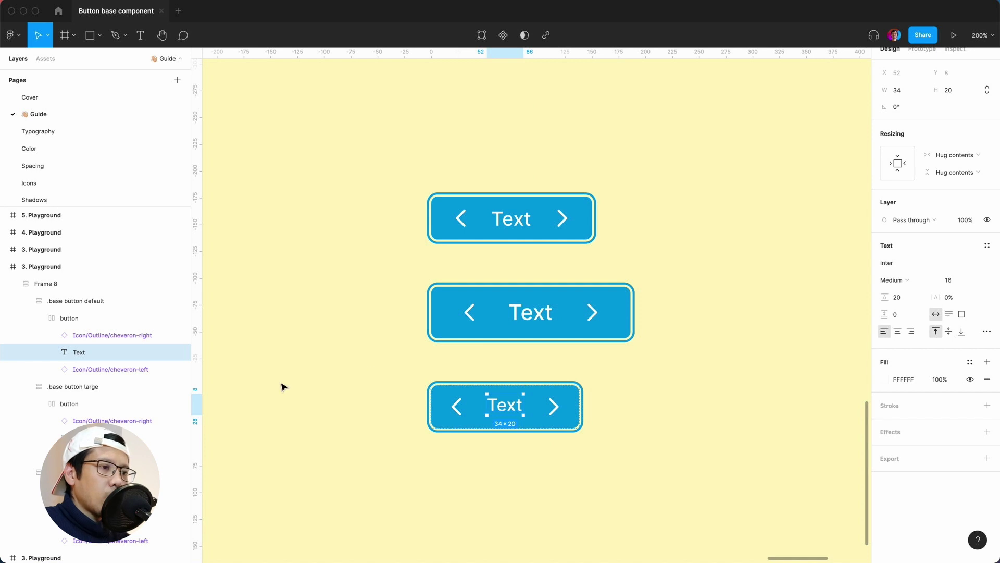
# Centre the content inside the default button's inner frame and review the large button's padding.
pyautogui.click(75, 319)
pyautogui.click(986, 185)
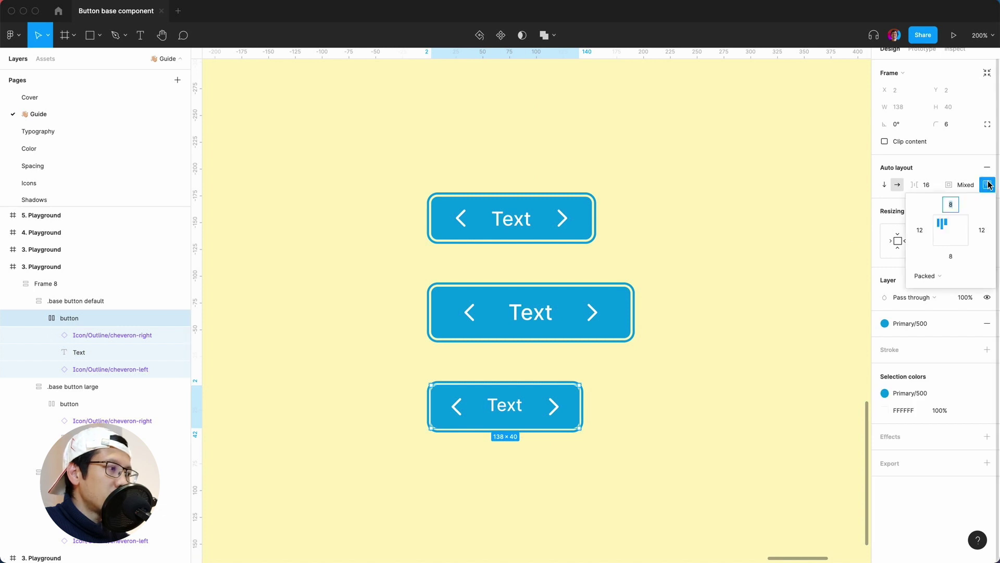
pyautogui.click(953, 233)
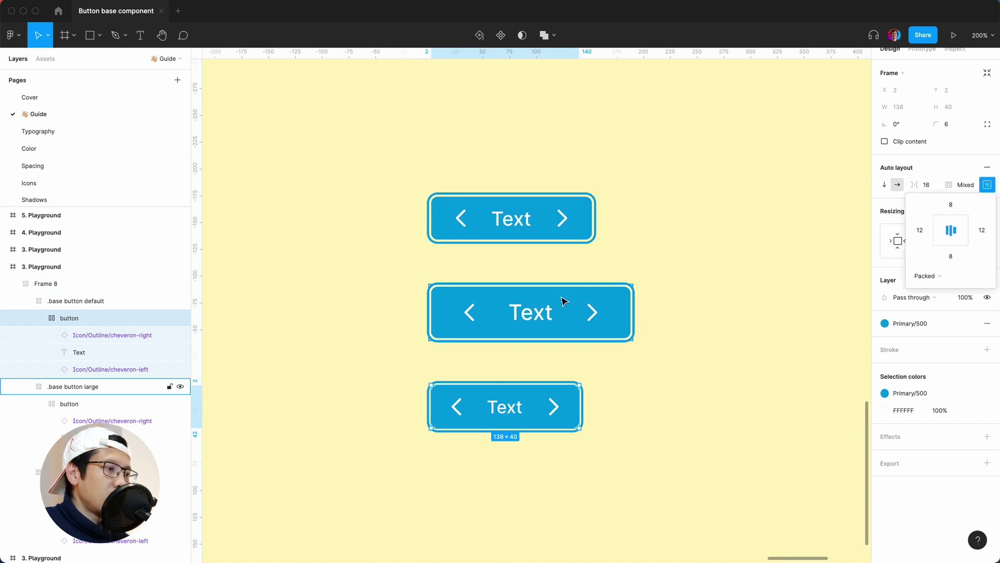
pyautogui.click(939, 232)
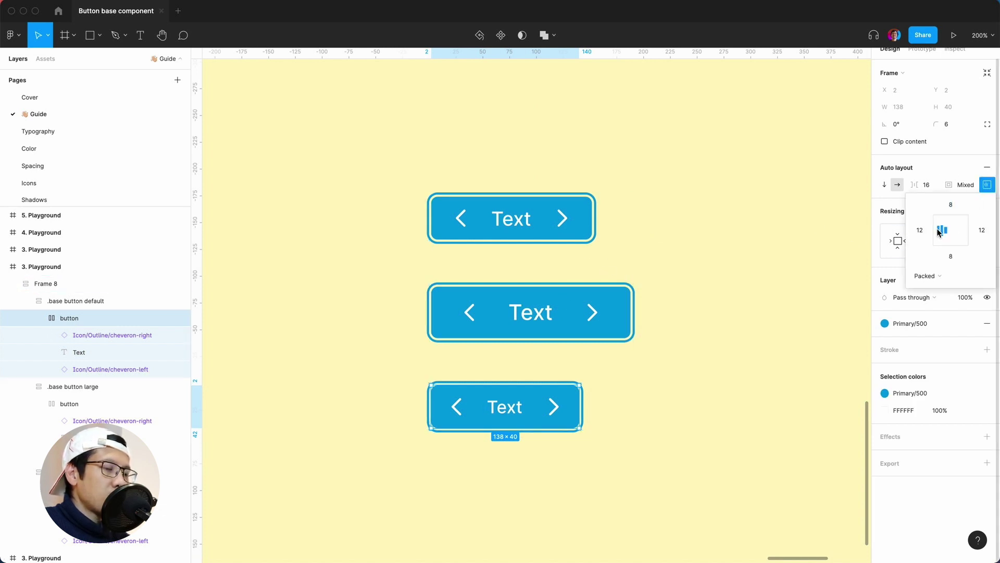
pyautogui.click(63, 404)
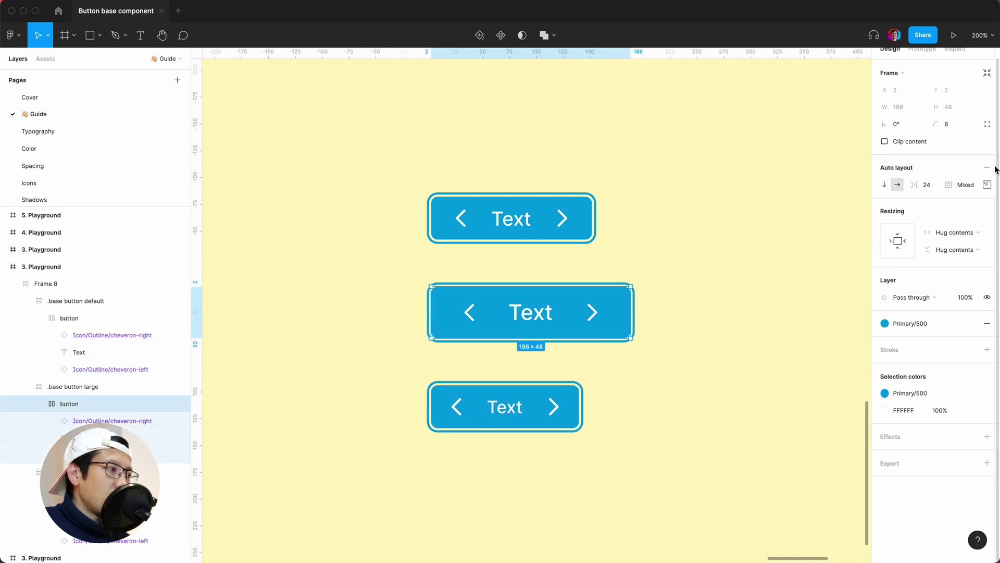
pyautogui.click(986, 184)
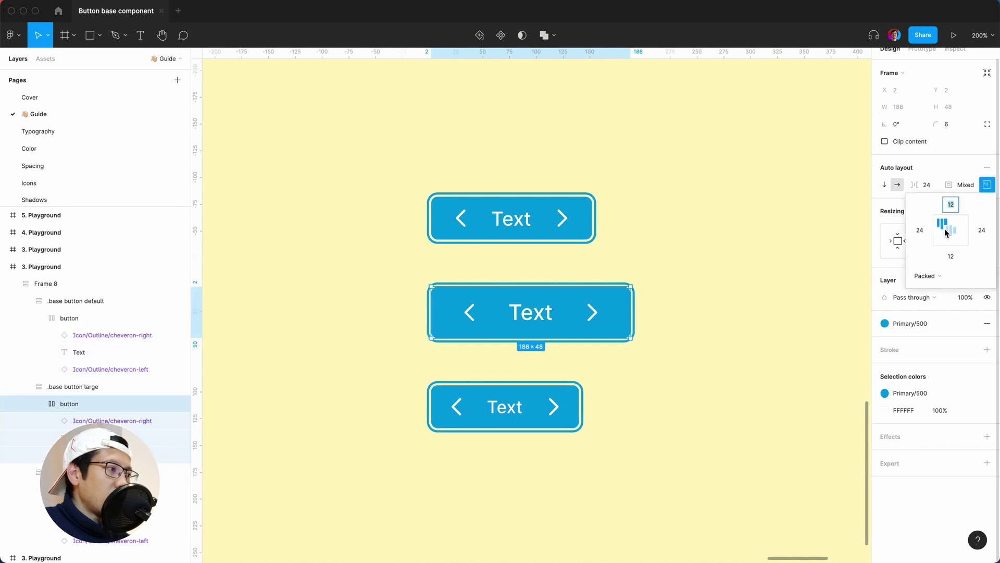
# Give the top button's inner frame 8 top/bottom, 16 side padding with vertically centred contents.
pyautogui.click(509, 220)
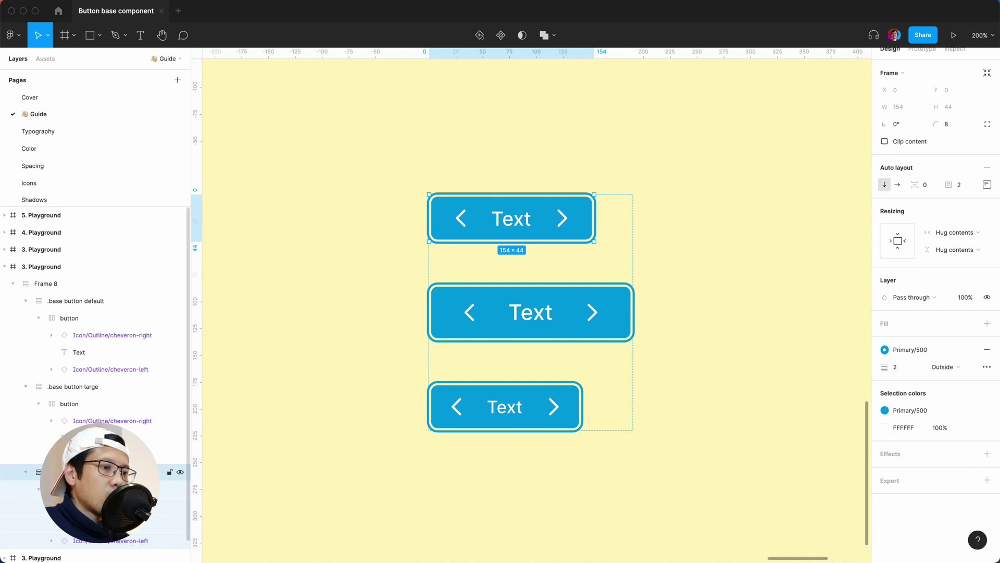
pyautogui.press('Return')
pyautogui.click(986, 184)
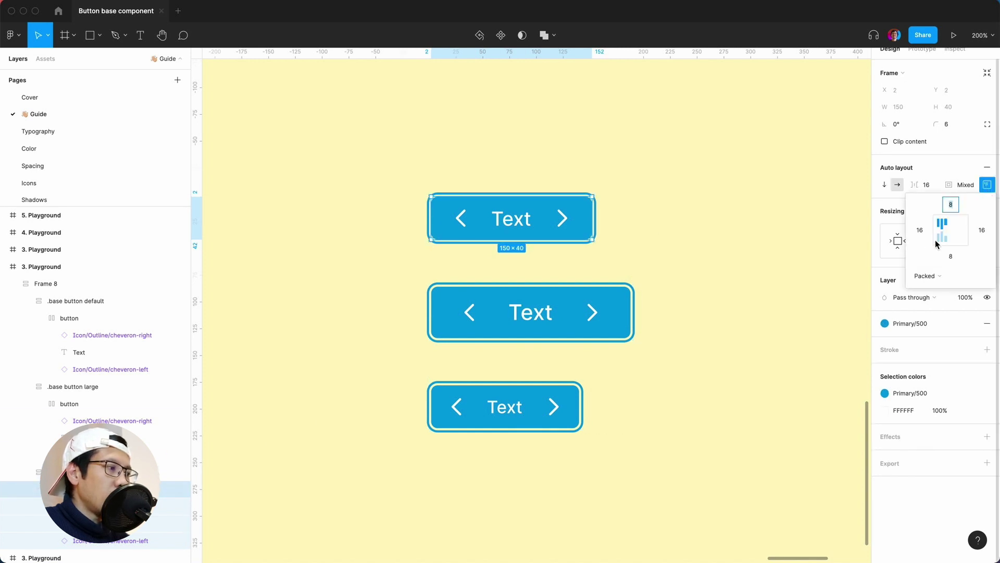
pyautogui.click(939, 229)
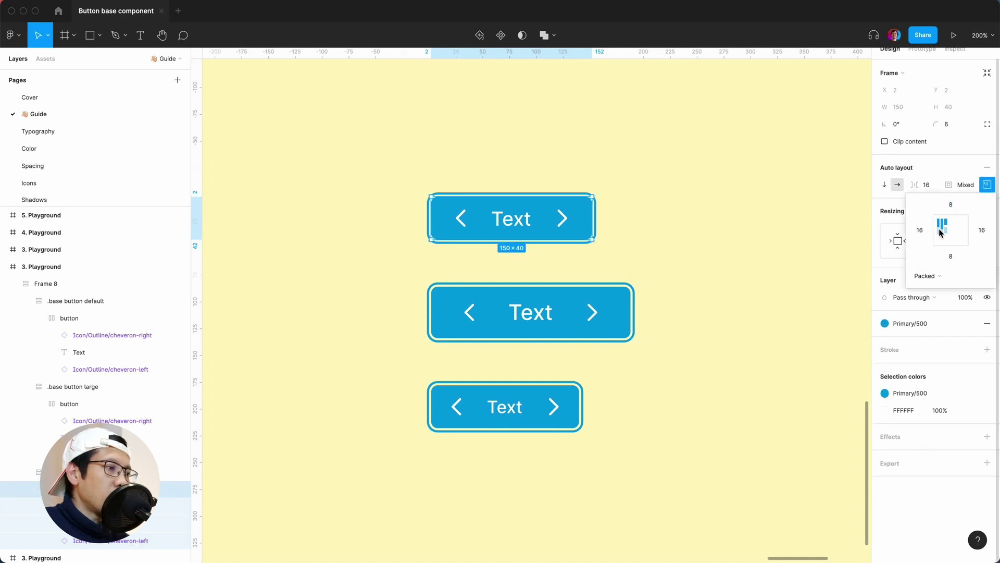
pyautogui.click(68, 403)
pyautogui.click(428, 415)
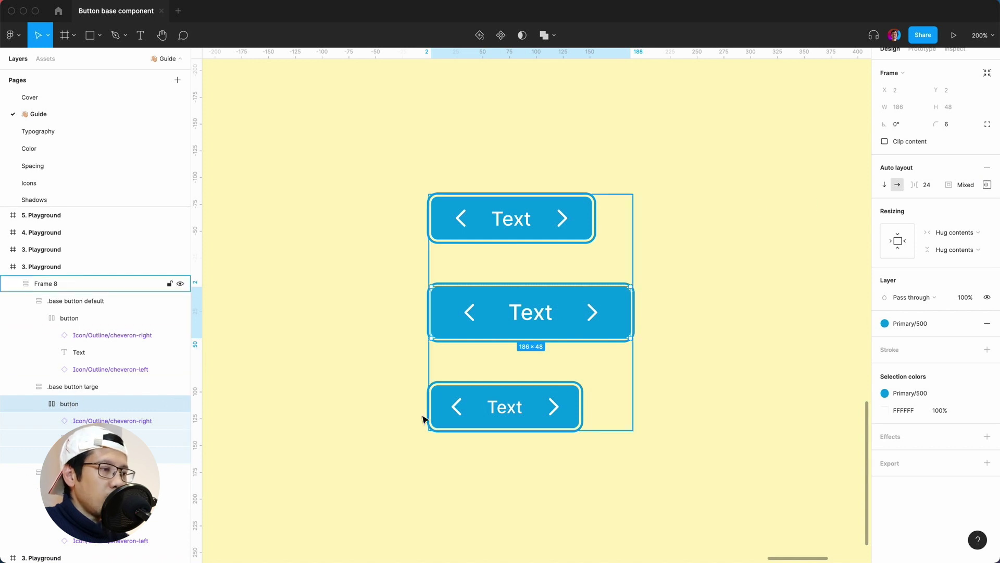
pyautogui.click(337, 396)
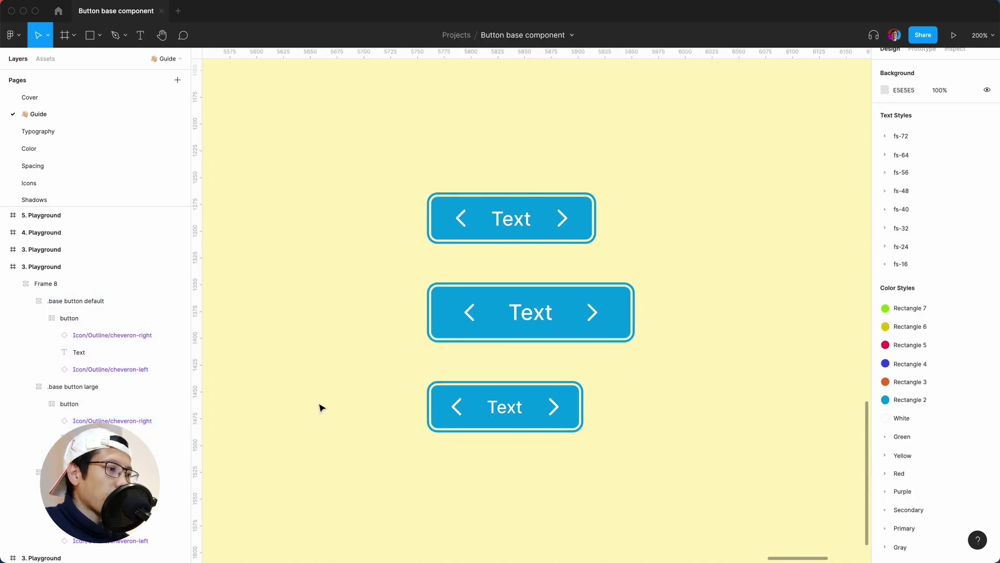
# Reduce the bottom button's label font size from 16 to 14.
pyautogui.click(507, 407)
pyautogui.click(513, 408)
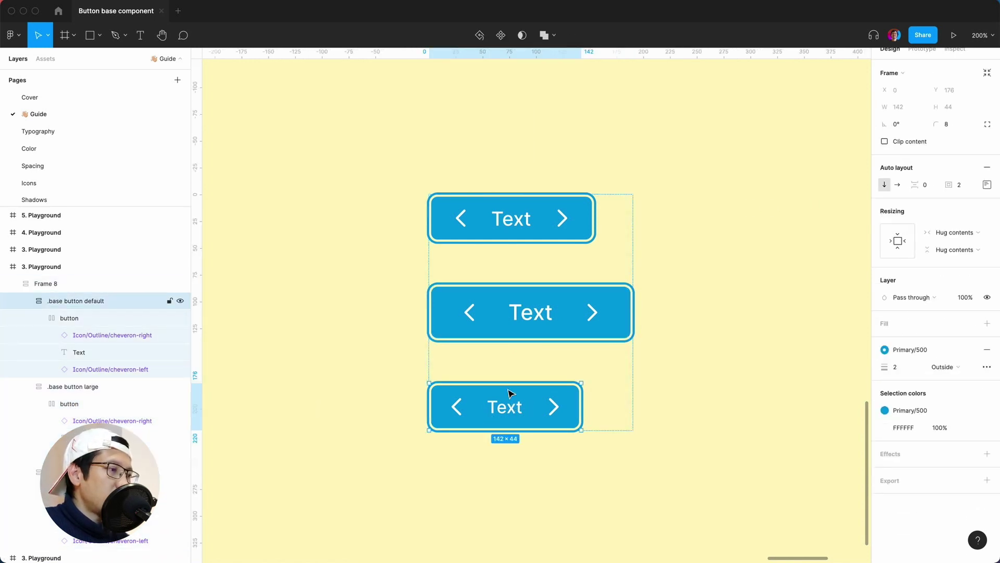
pyautogui.click(521, 237)
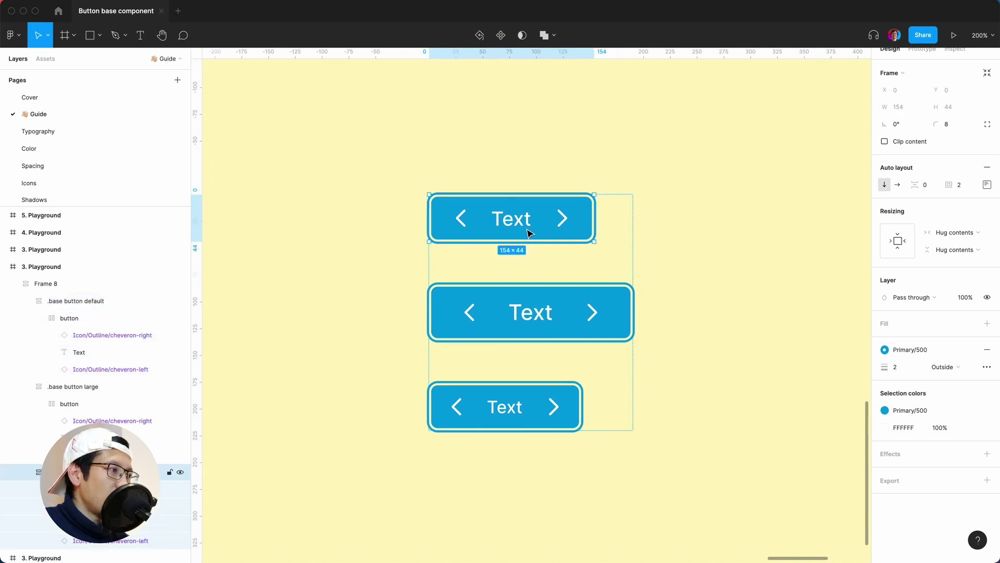
pyautogui.doubleClick(520, 409)
pyautogui.doubleClick(520, 409)
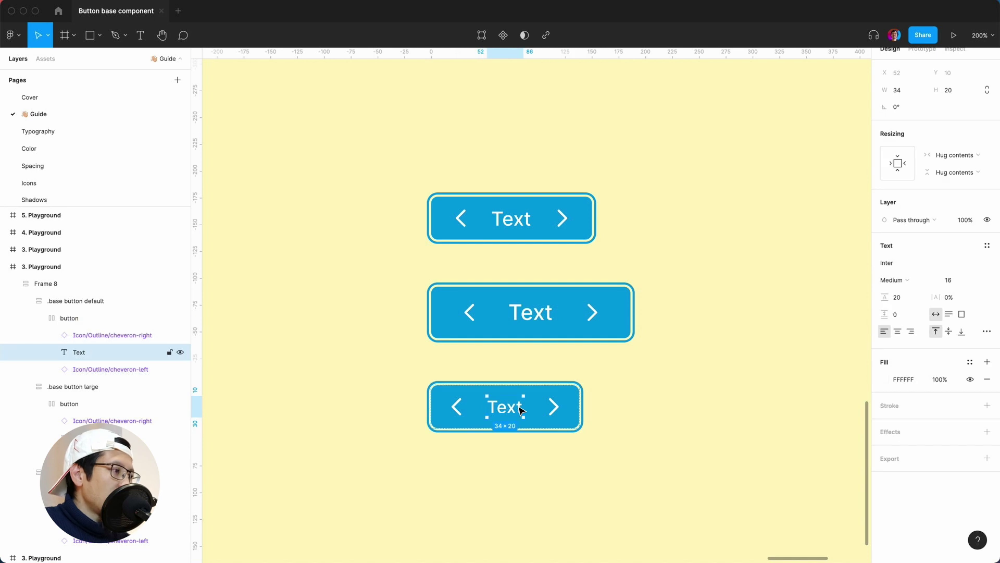
pyautogui.click(954, 286)
pyautogui.write('14')
pyautogui.press('Return')
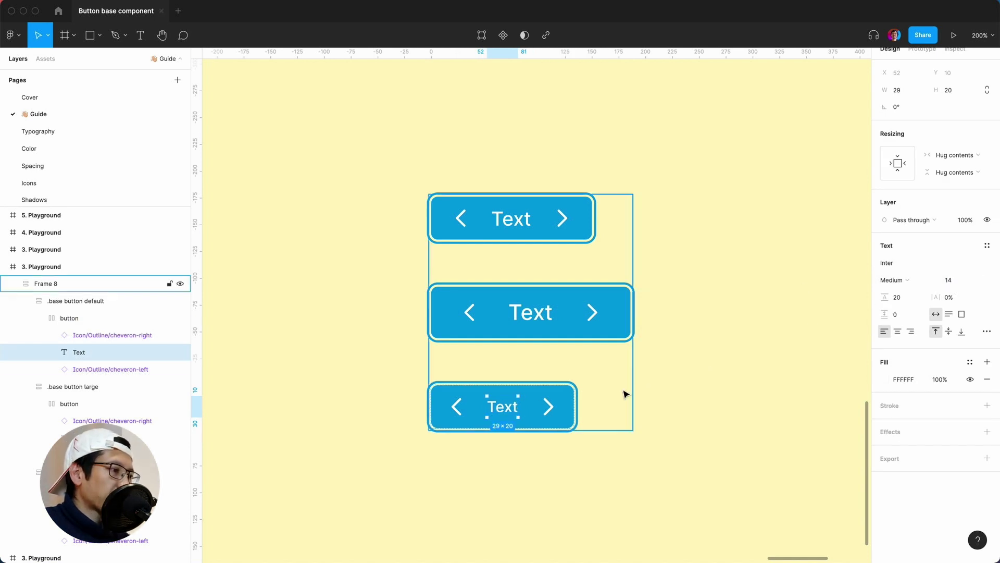
# Check the bottom button's inner frame padding of 8/12 and reselect the bottom button.
pyautogui.press('Escape')
pyautogui.press('Escape')
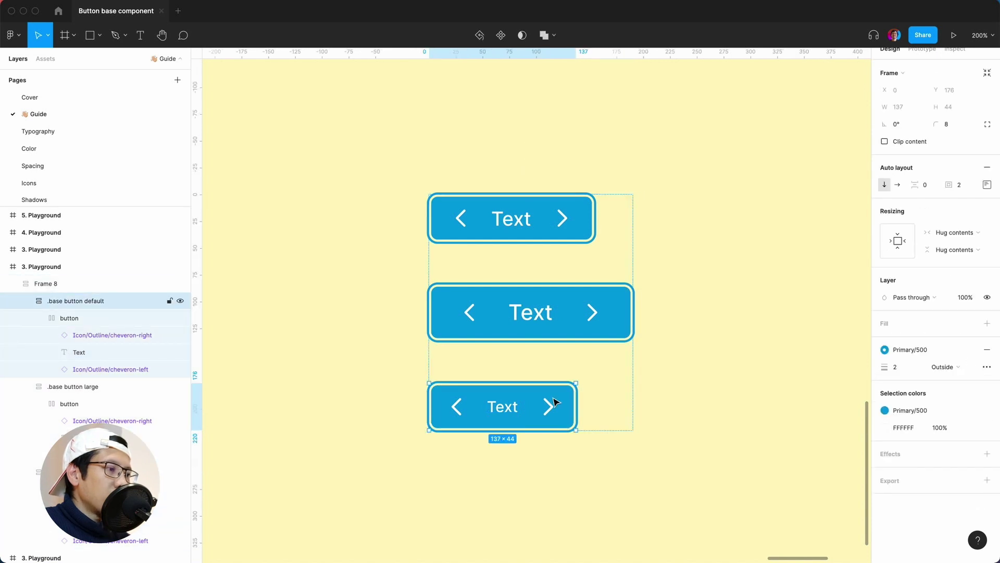
pyautogui.click(80, 318)
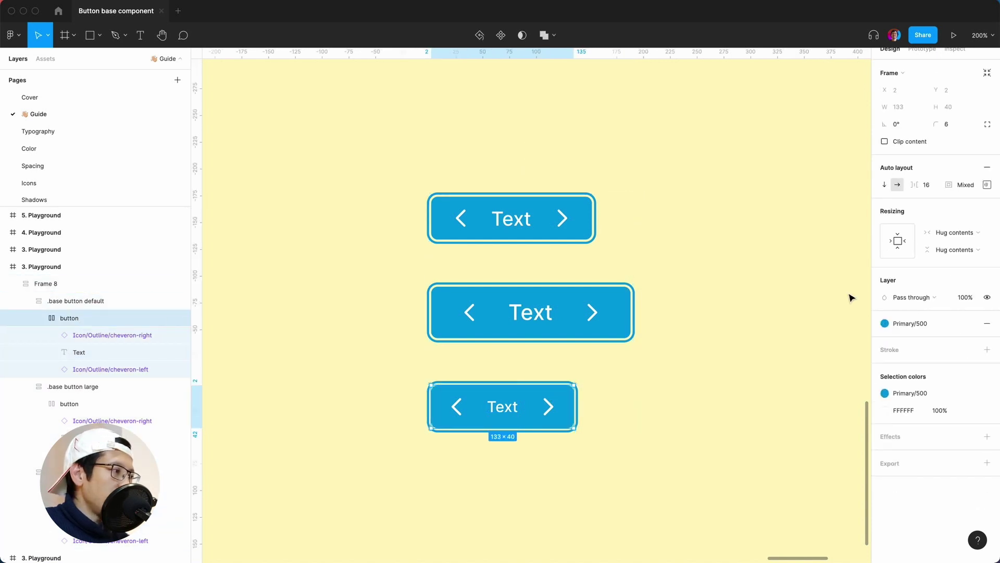
pyautogui.scroll(1, 988, 186)
pyautogui.click(987, 195)
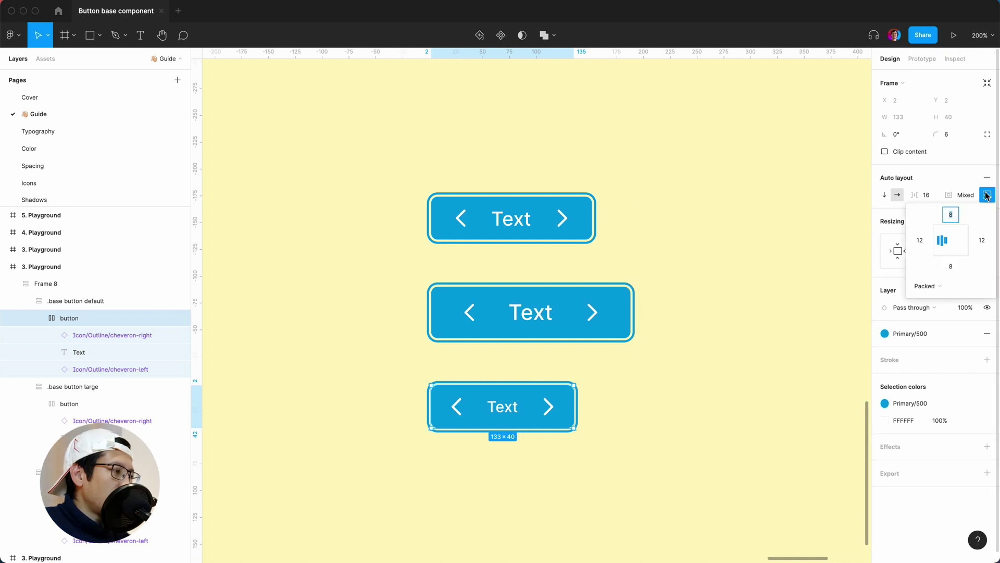
pyautogui.click(946, 183)
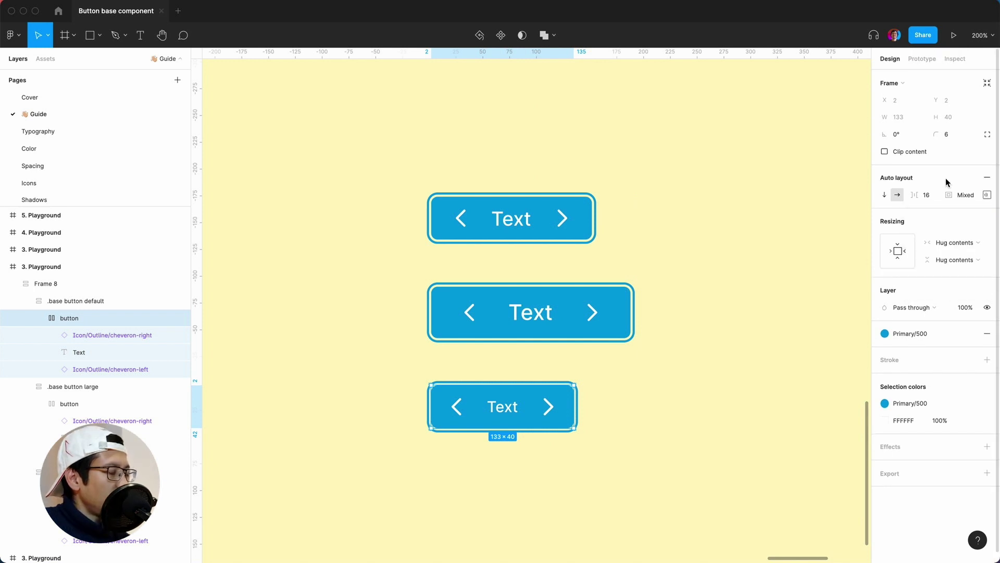
pyautogui.click(357, 400)
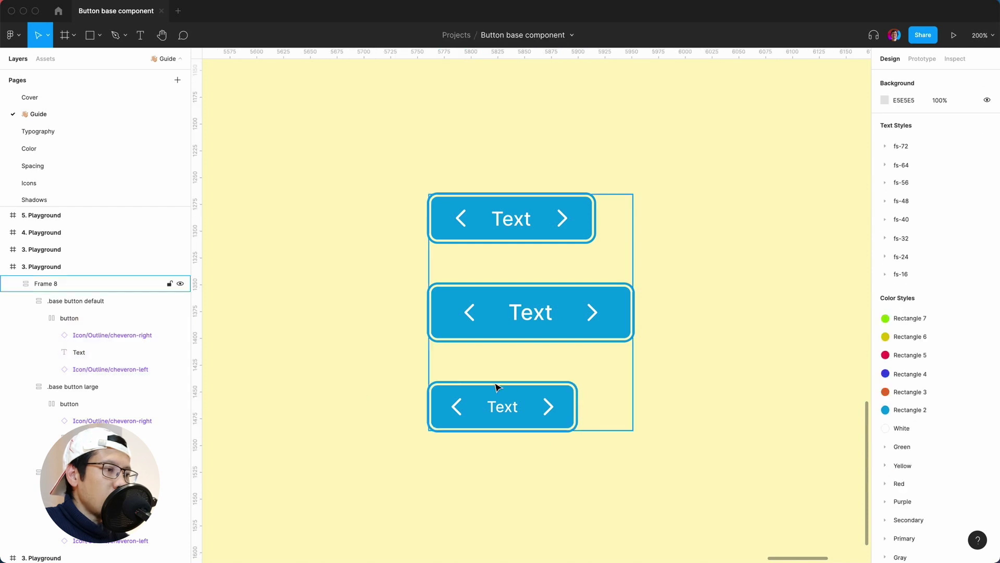
pyautogui.click(504, 396)
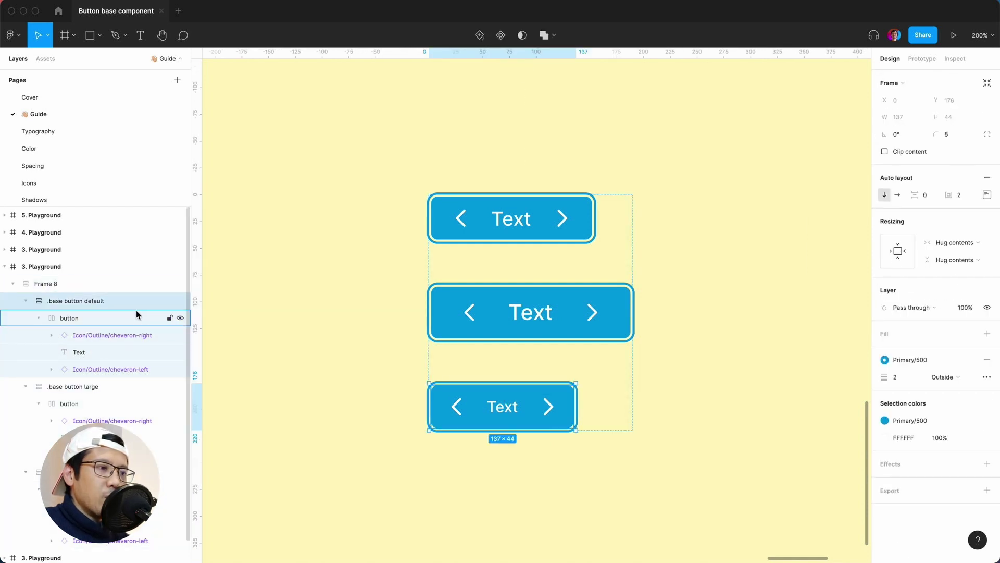
# Rename the bottom button layer to '.base button small' and start renaming the top button layer.
pyautogui.doubleClick(91, 301)
pyautogui.doubleClick(88, 301)
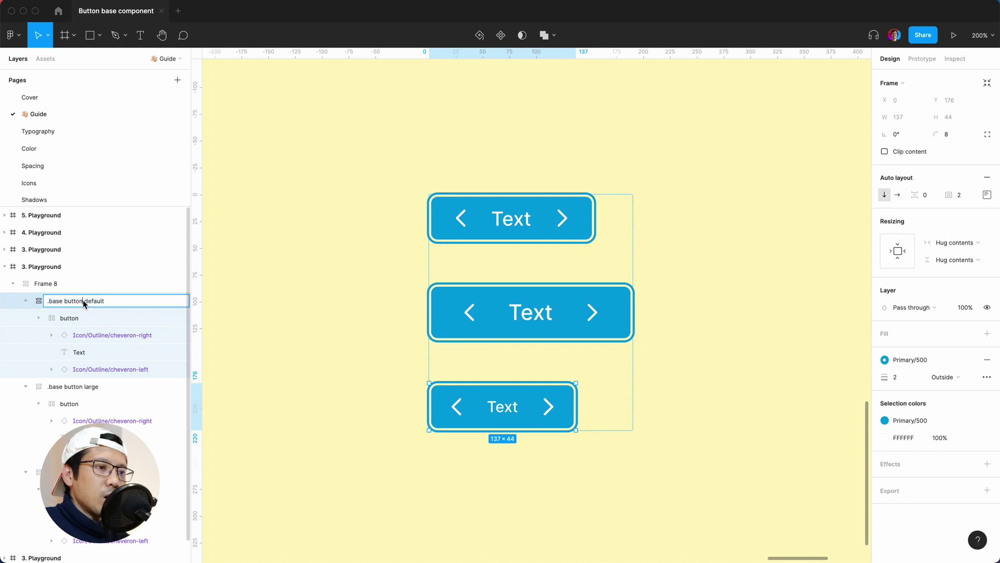
pyautogui.write('small')
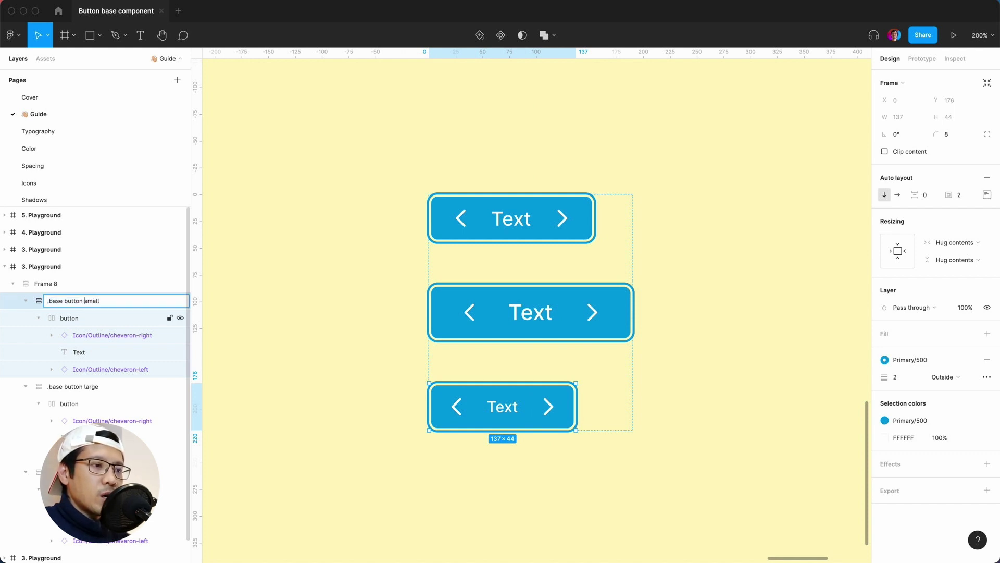
pyautogui.press('Return')
pyautogui.doubleClick(79, 471)
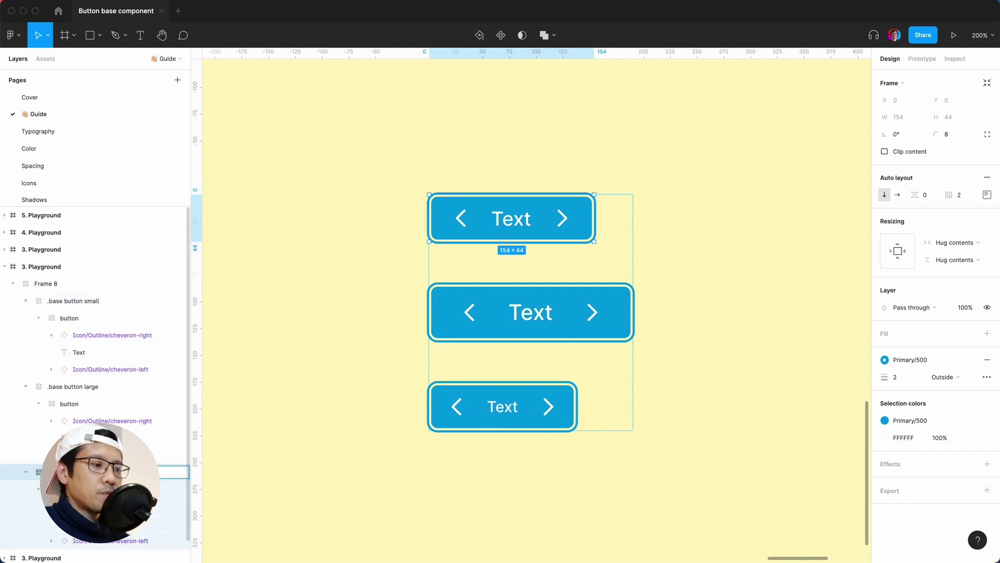
pyautogui.press('Escape')
pyautogui.click(389, 286)
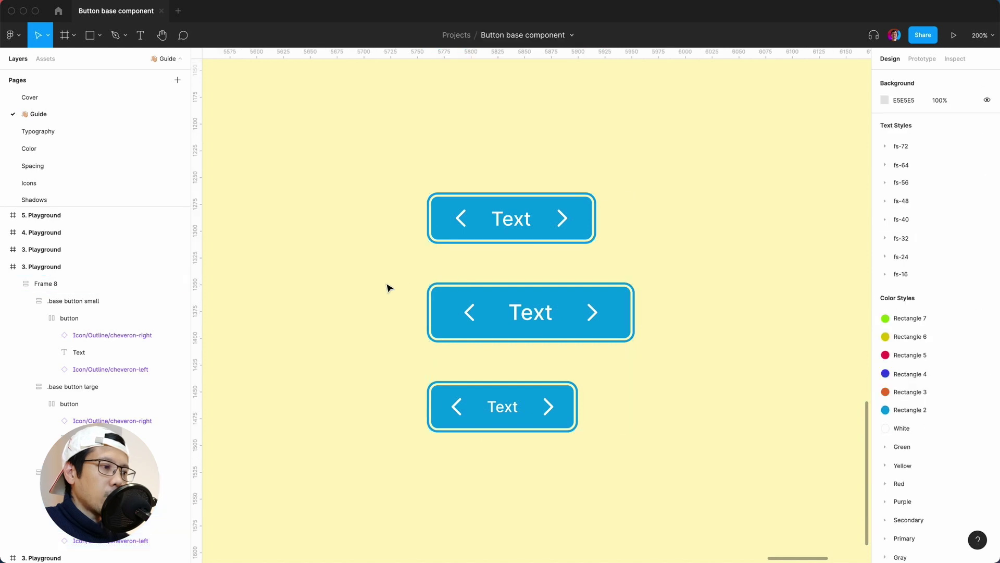
pyautogui.click(535, 265)
# Turn the small, large and default .base button layers in Frame 8 into separate components.
pyautogui.hotkey('shift', '0')
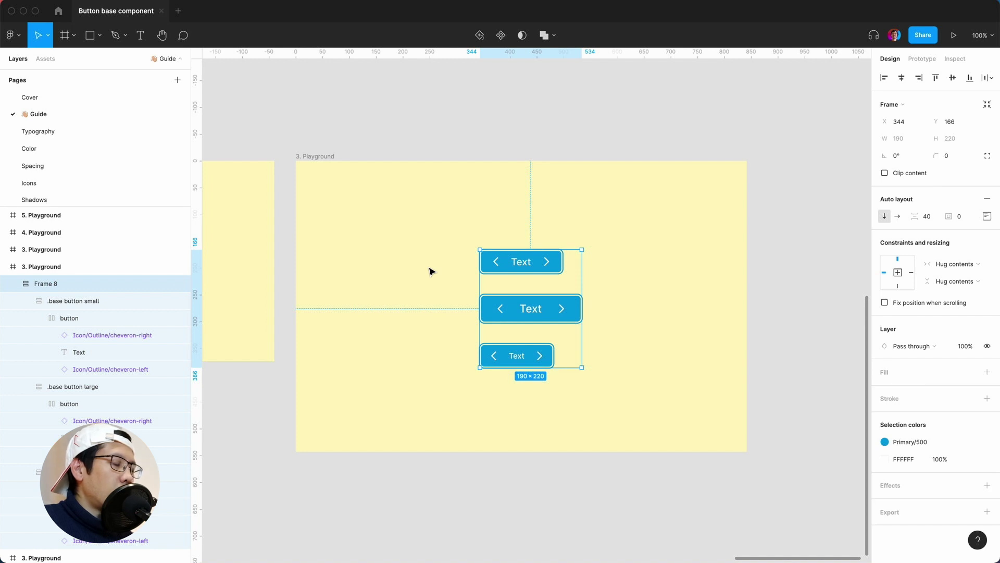
pyautogui.hotkey('alt', 'l')
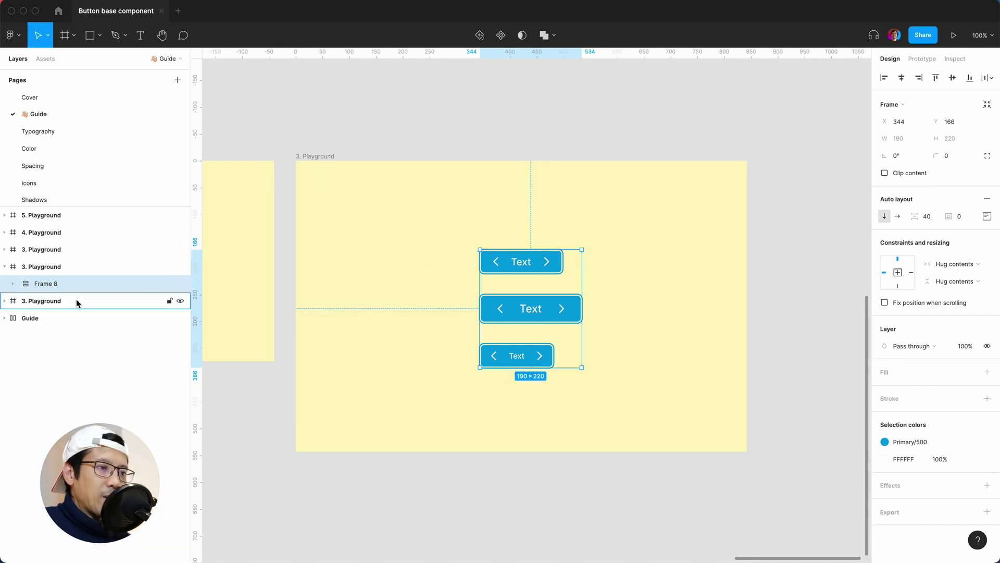
pyautogui.press('Return')
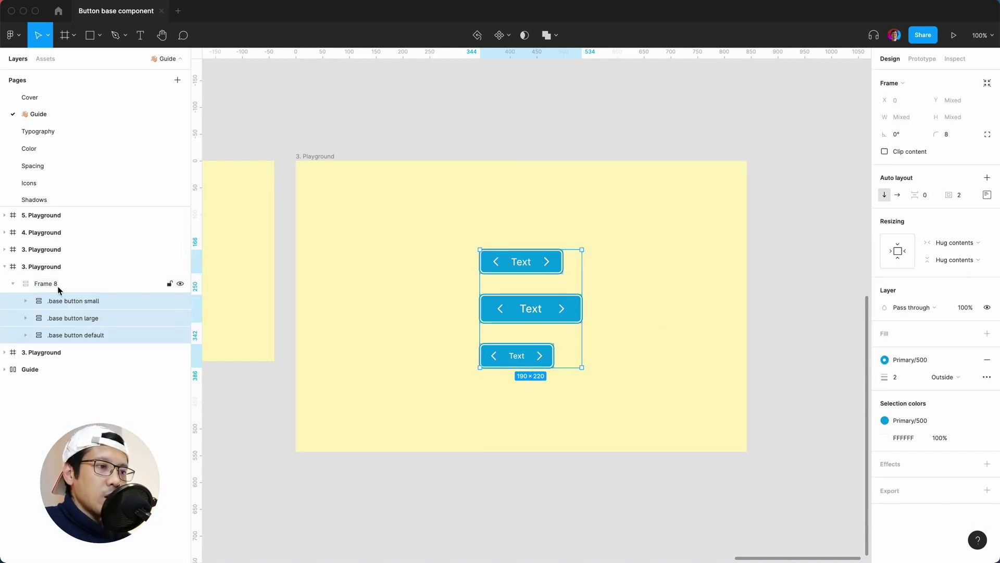
pyautogui.click(73, 302)
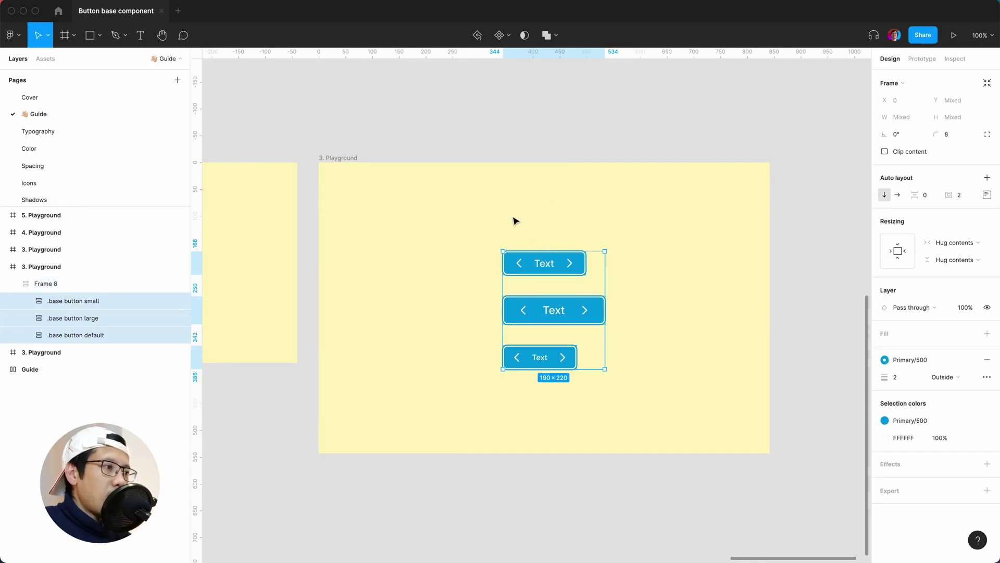
pyautogui.click(511, 34)
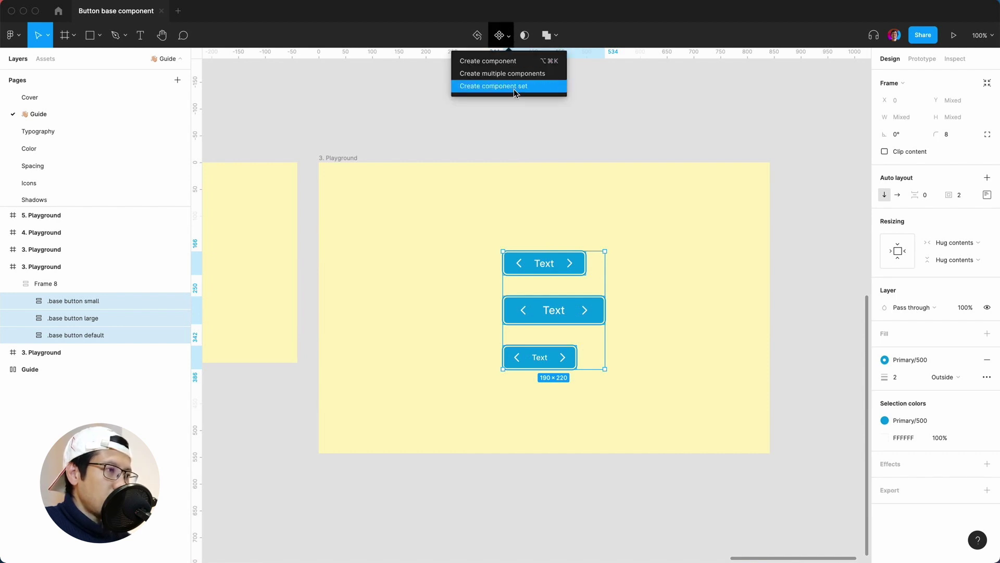
pyautogui.click(508, 74)
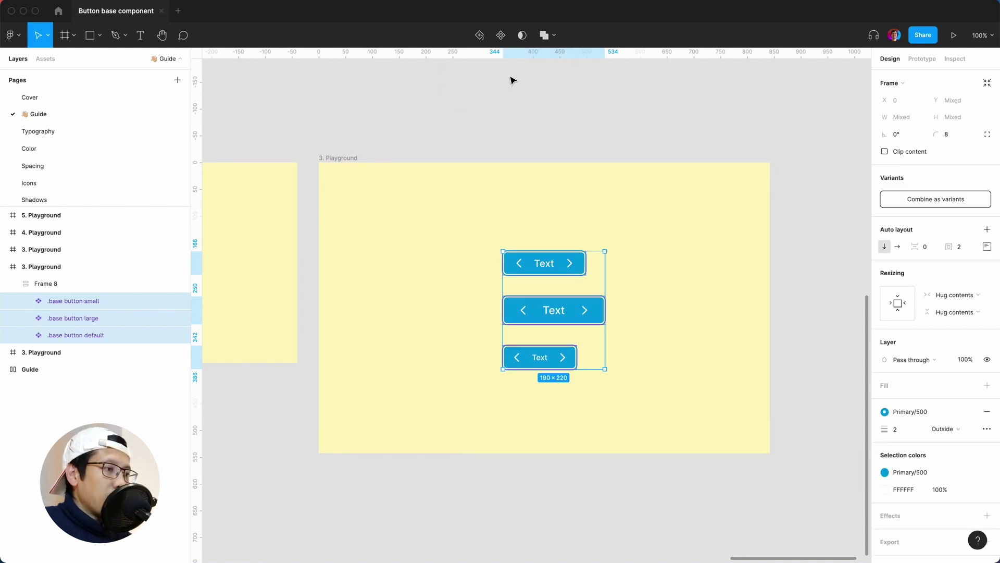
pyautogui.click(319, 458)
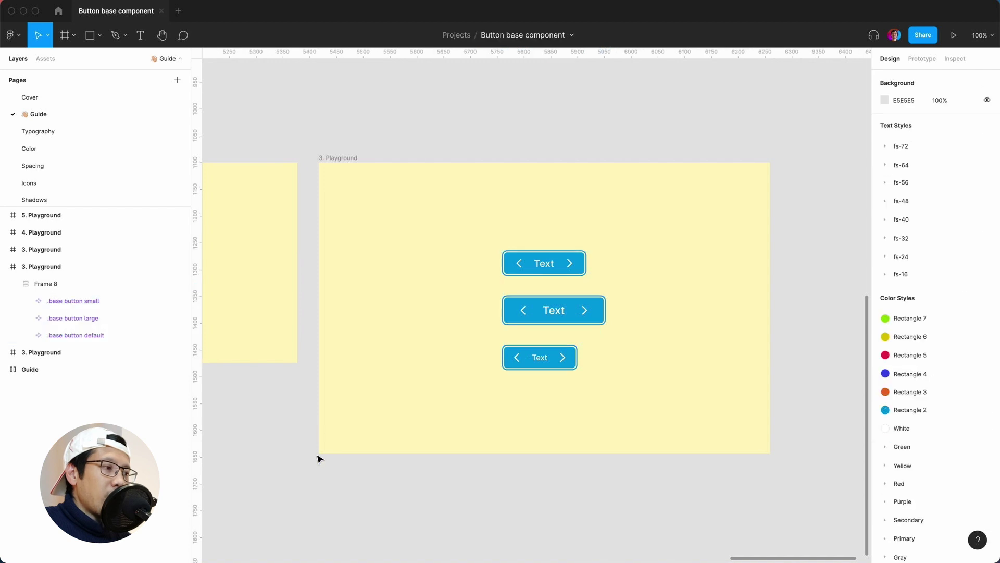
pyautogui.click(589, 293)
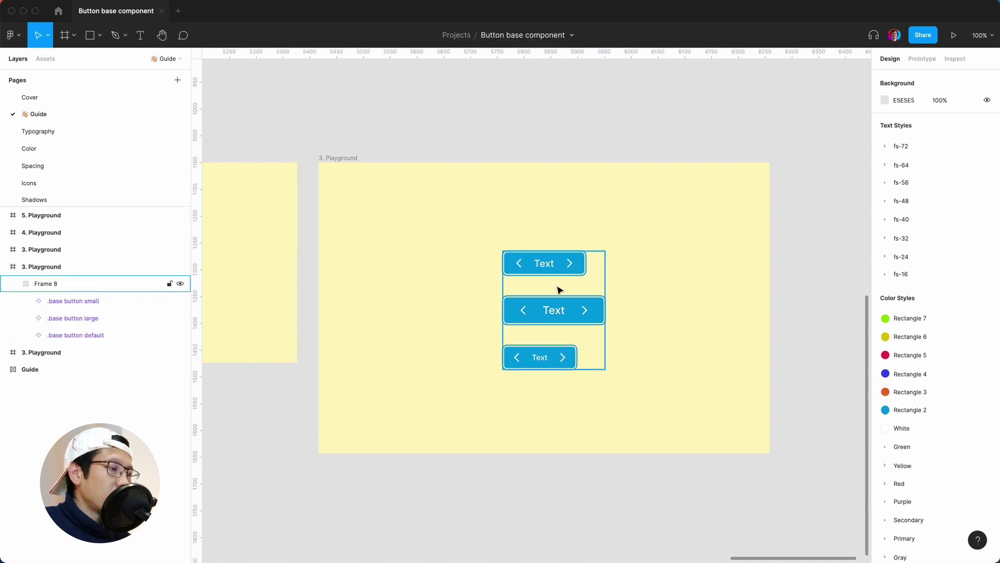